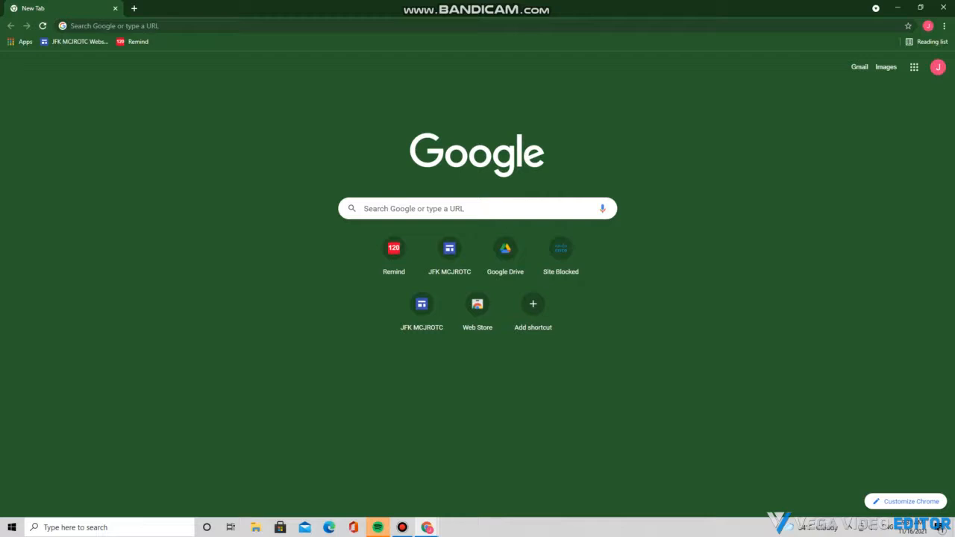
Launch Google Drive from the Google apps grid on Chrome's new tab page
left_click(913, 66)
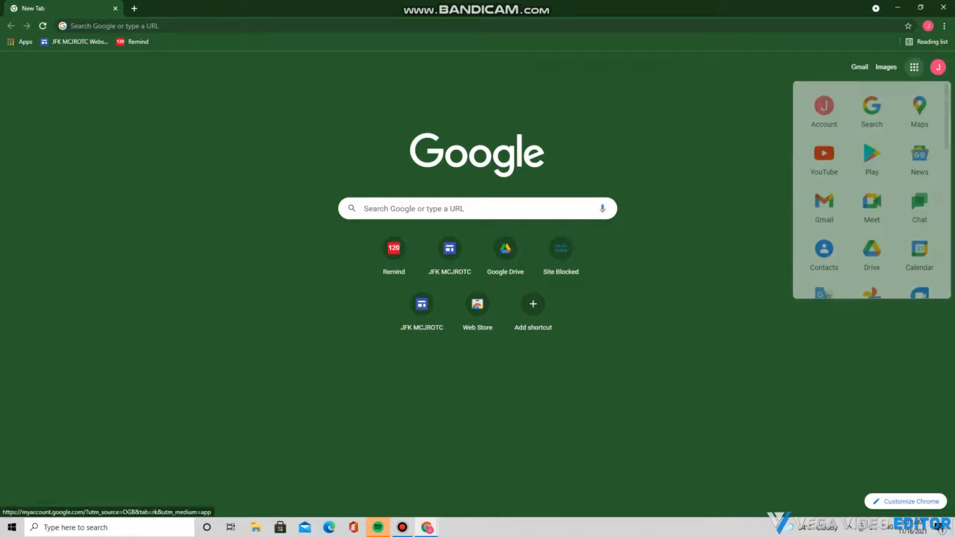
left_click(871, 252)
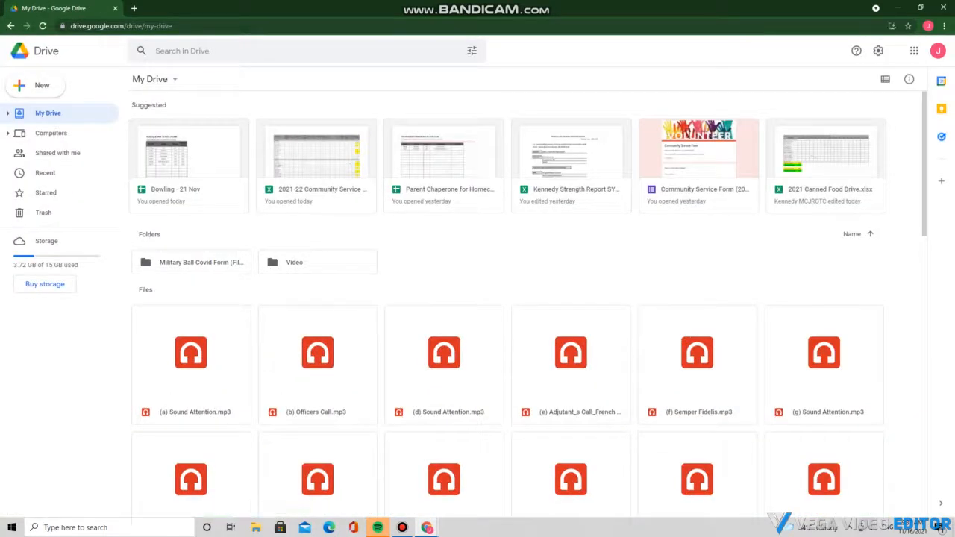
Search Drive for 'Communit' and browse Community Service > 2021-22 > Sign up Rosters
left_click(298, 51)
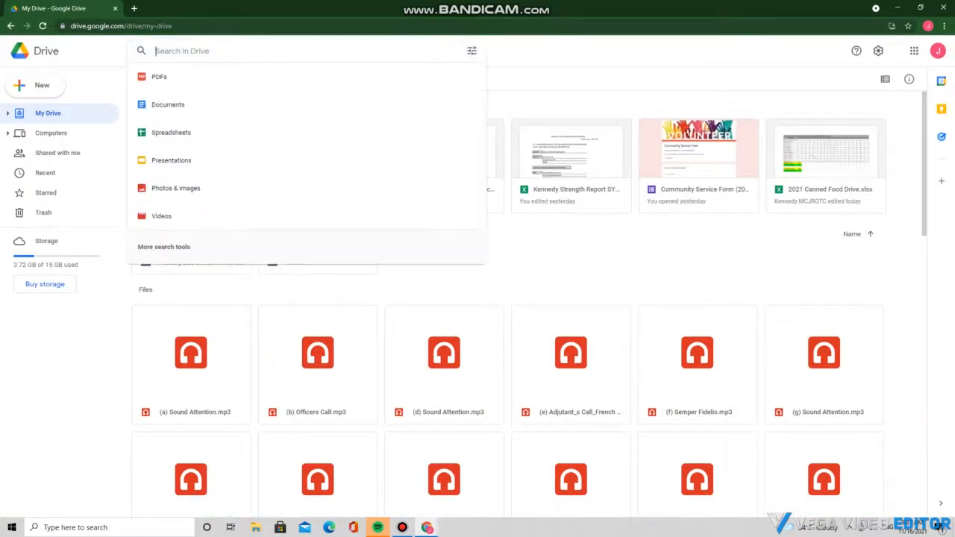
type("Communit")
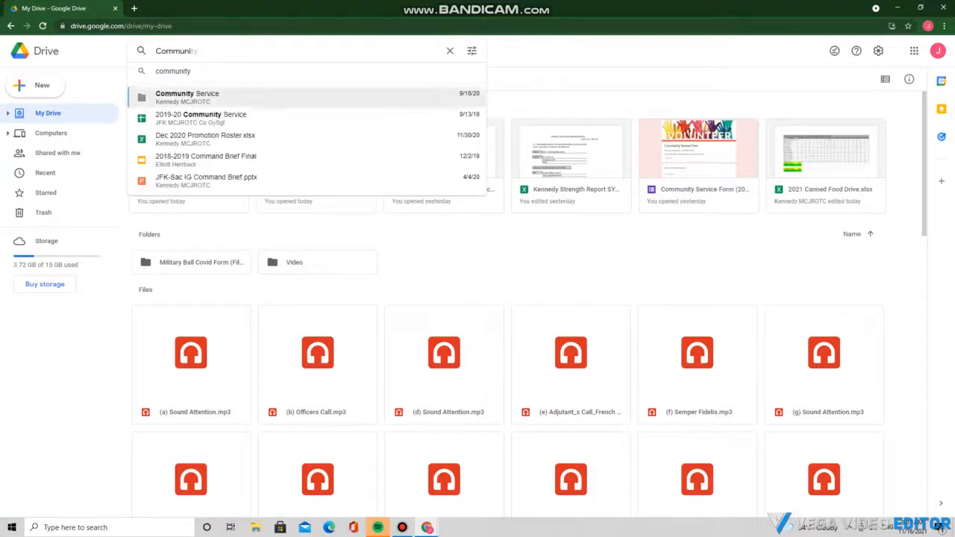
left_click(208, 97)
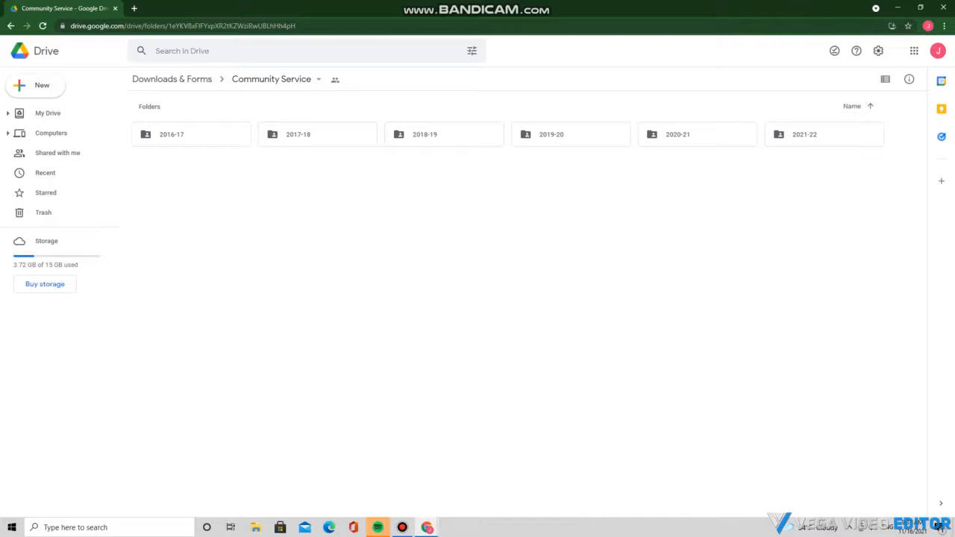
double_click(804, 134)
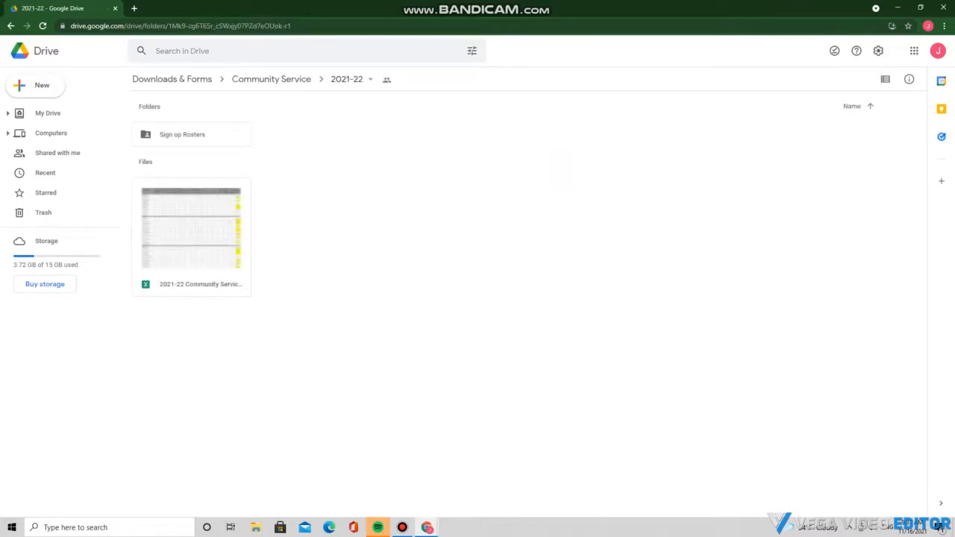
left_click(191, 237)
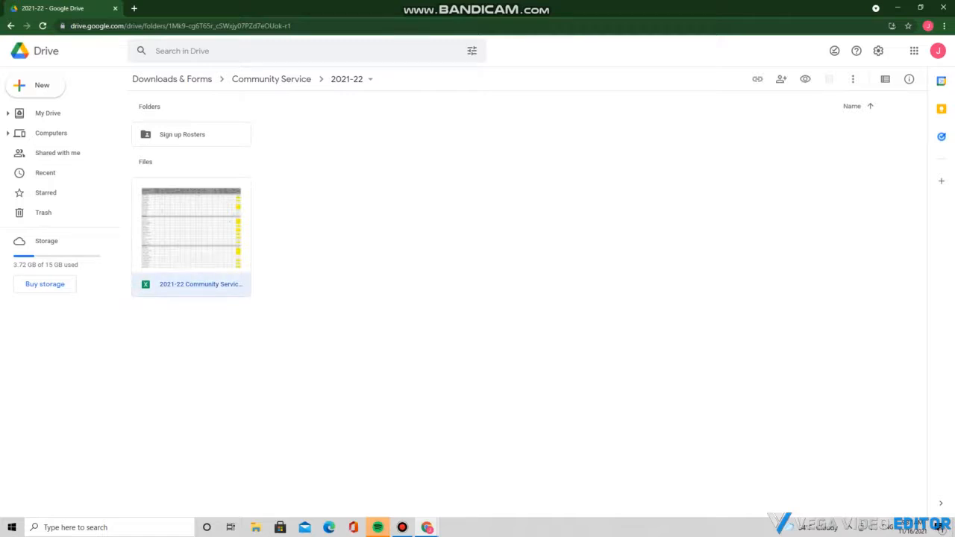
double_click(191, 134)
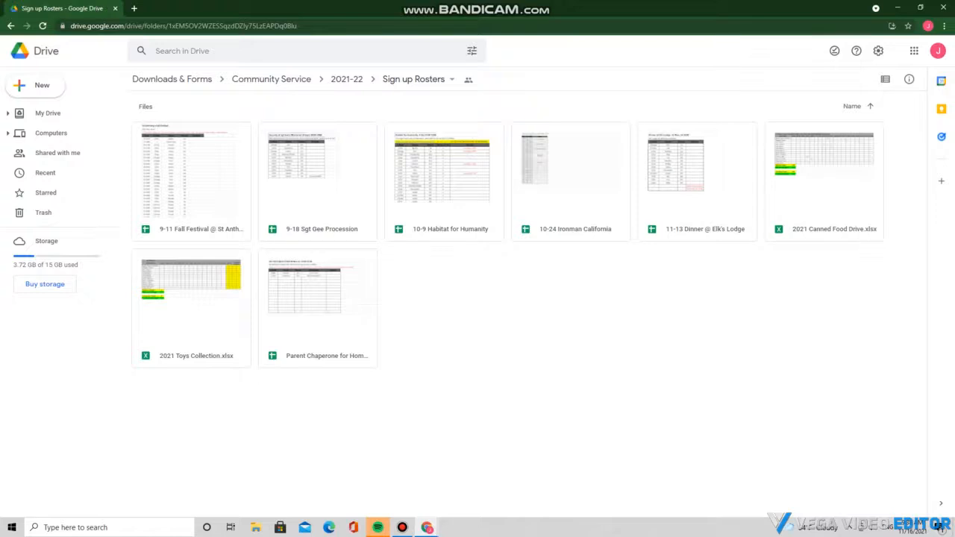
Open the Parent Chaperone for Homecoming roster and save a copy named 'New Community Service'
double_click(318, 314)
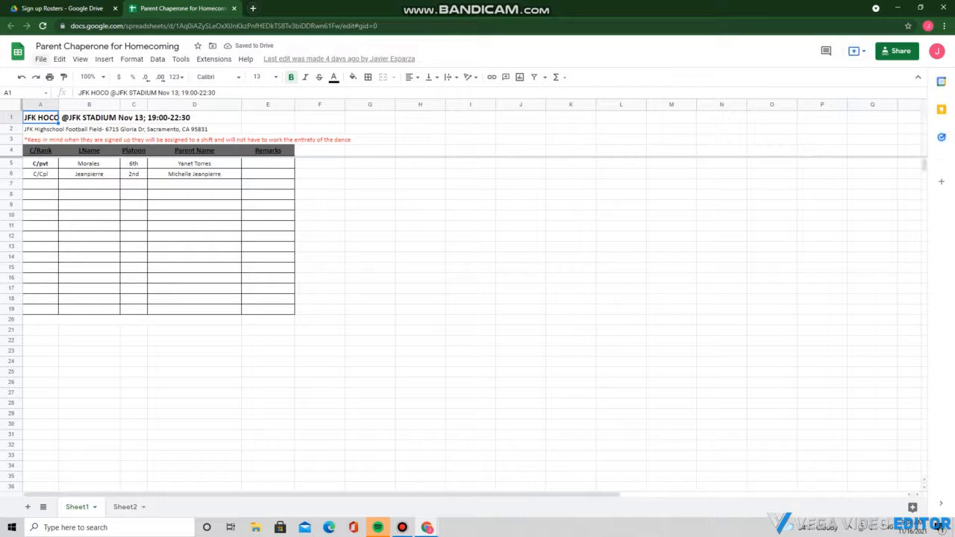
left_click(41, 59)
left_click(71, 125)
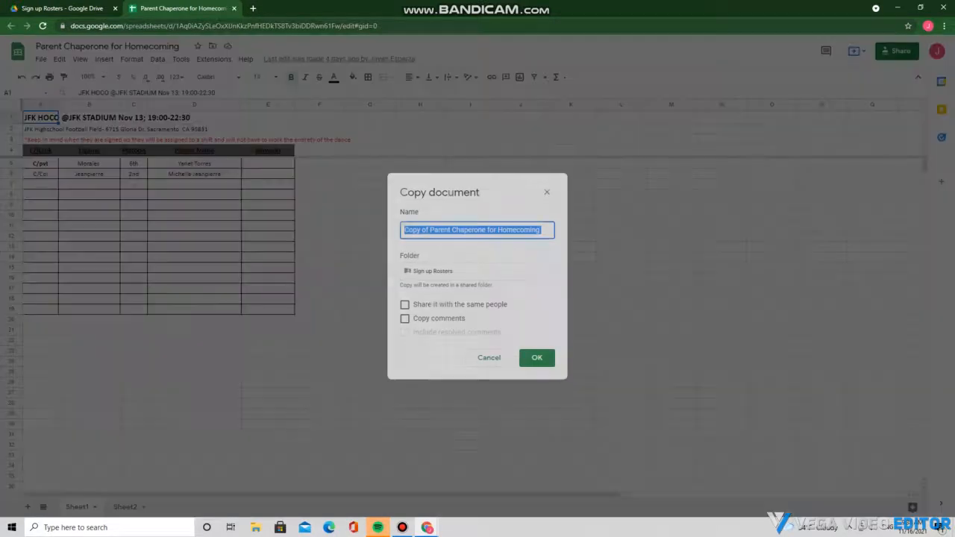
key("BackSpace")
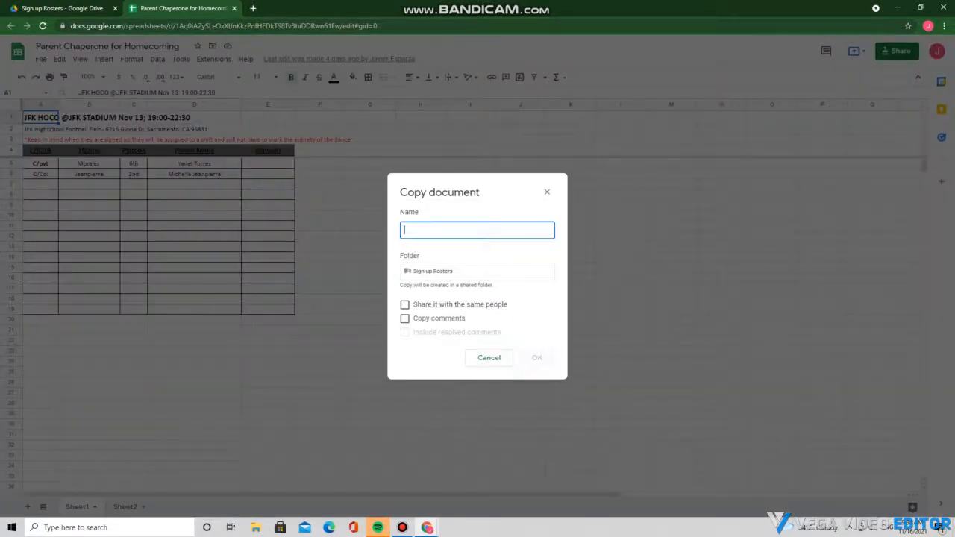
type("New Community S")
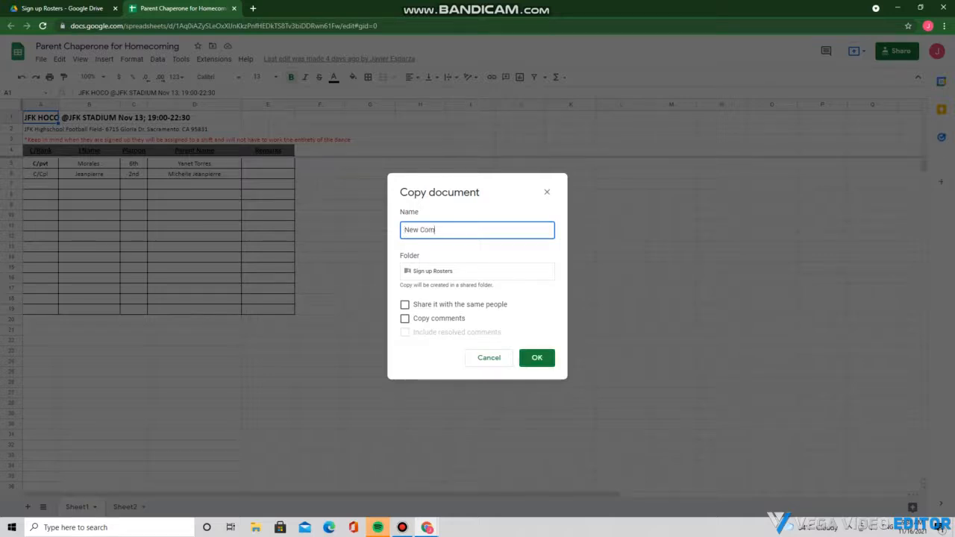
type("ervice")
key("Return")
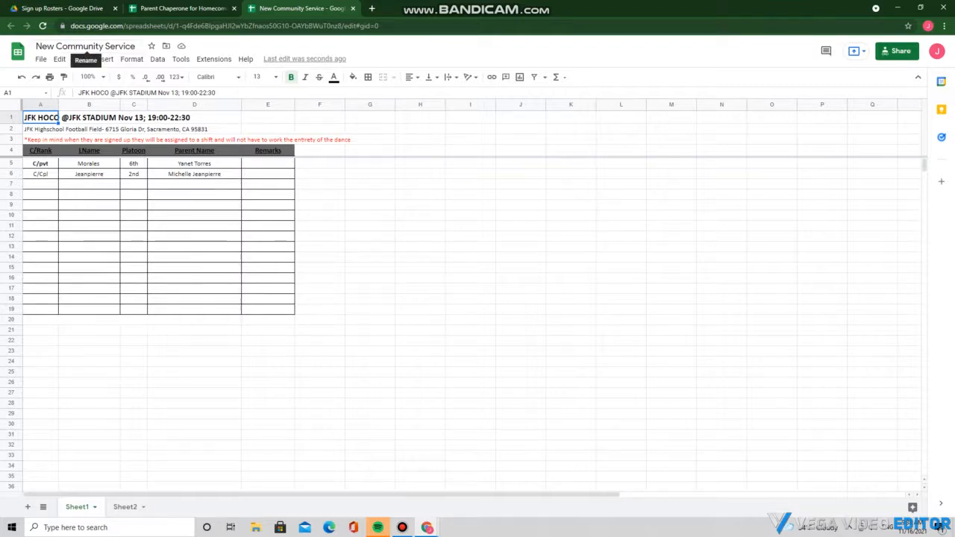
Retitle the spreadsheet from 'New Community Service' to 'St. Anthonys Fall Festival '22-23'
left_click(85, 47)
key("BackSpace")
key("BackSpace")
key("BackSpace")
key("BackSpace")
key("BackSpace")
key("BackSpace")
key("BackSpace")
key("BackSpace")
key("BackSpace")
key("BackSpace")
key("BackSpace")
key("BackSpace")
key("BackSpace")
key("BackSpace")
key("BackSpace")
key("BackSpace")
key("BackSpace")
key("BackSpace")
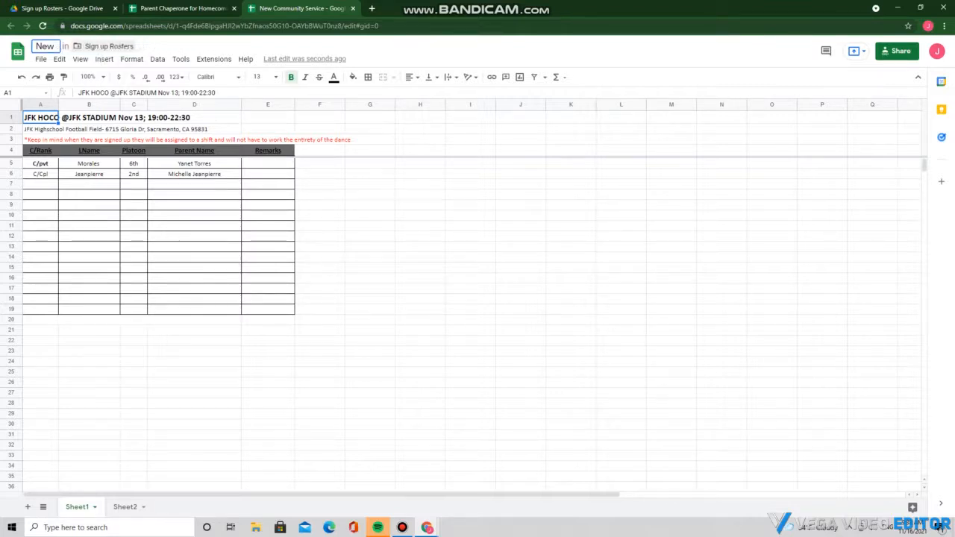
key("BackSpace")
key("BackSpace")
key("BackSpace")
type("St")
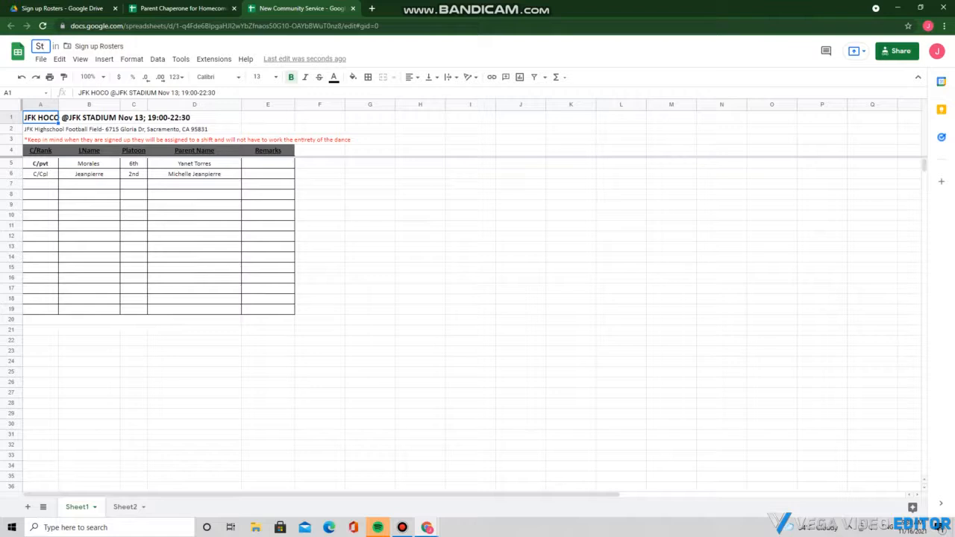
type(". Anth")
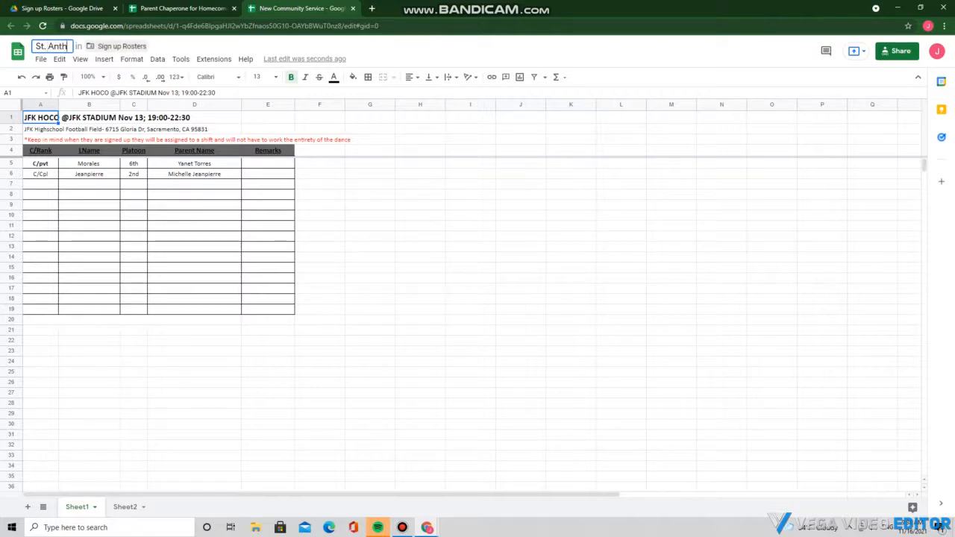
type("onys")
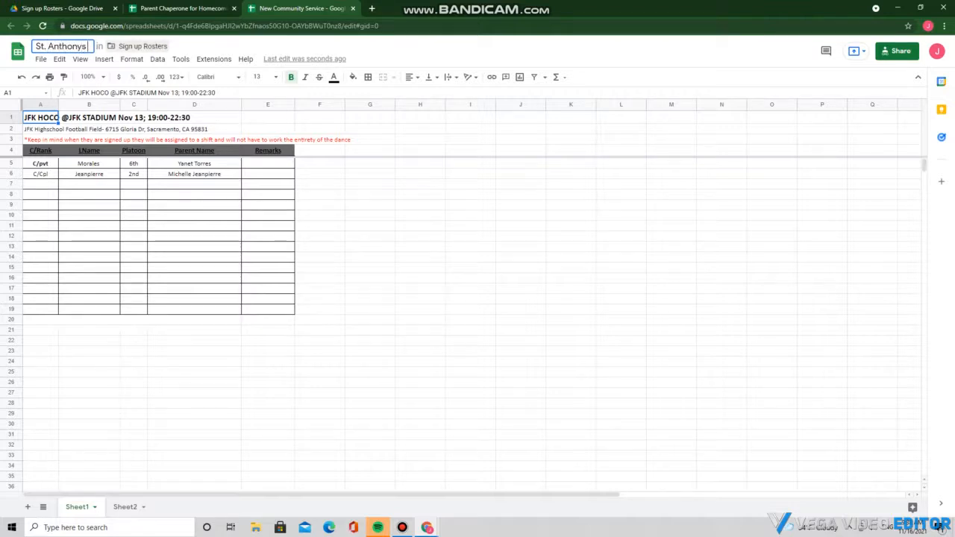
type(" Fall Fes")
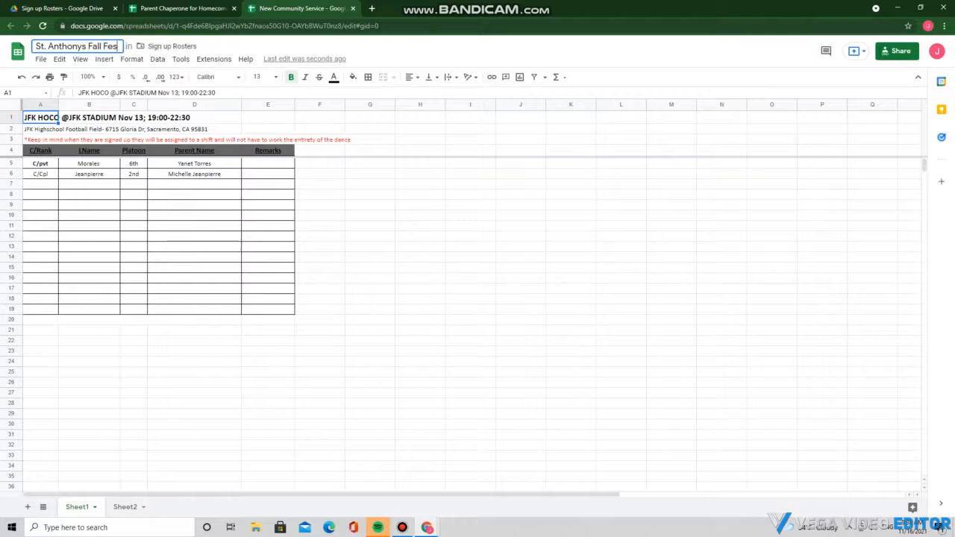
type("tival")
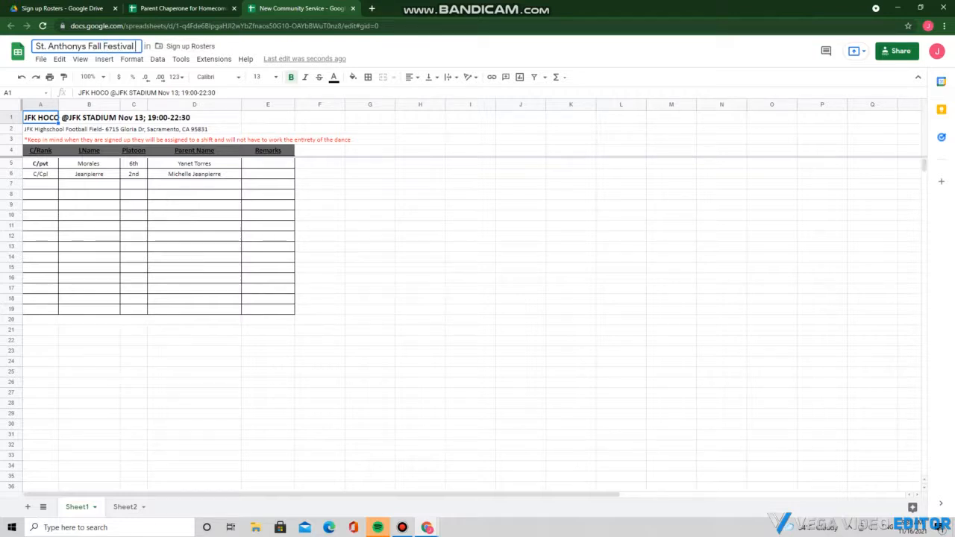
type(" '22")
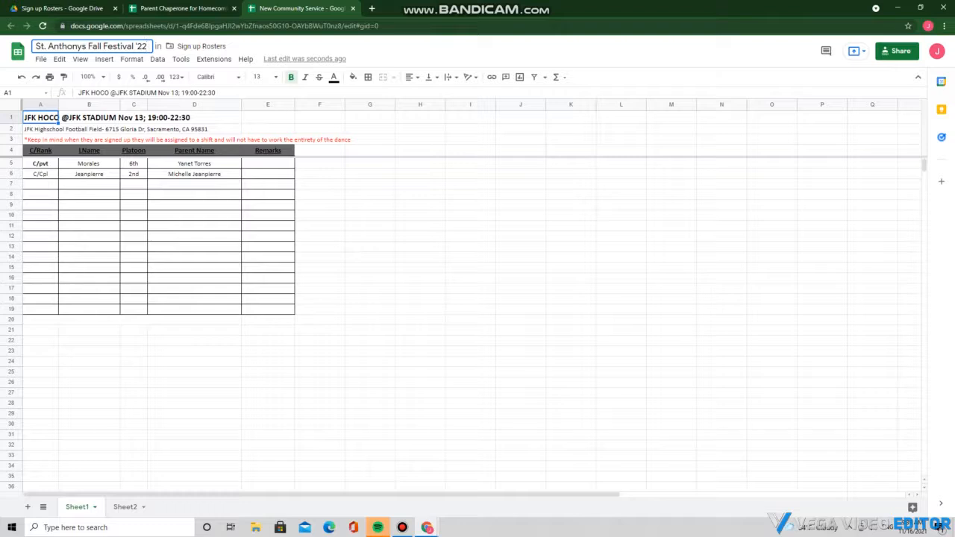
type("-23")
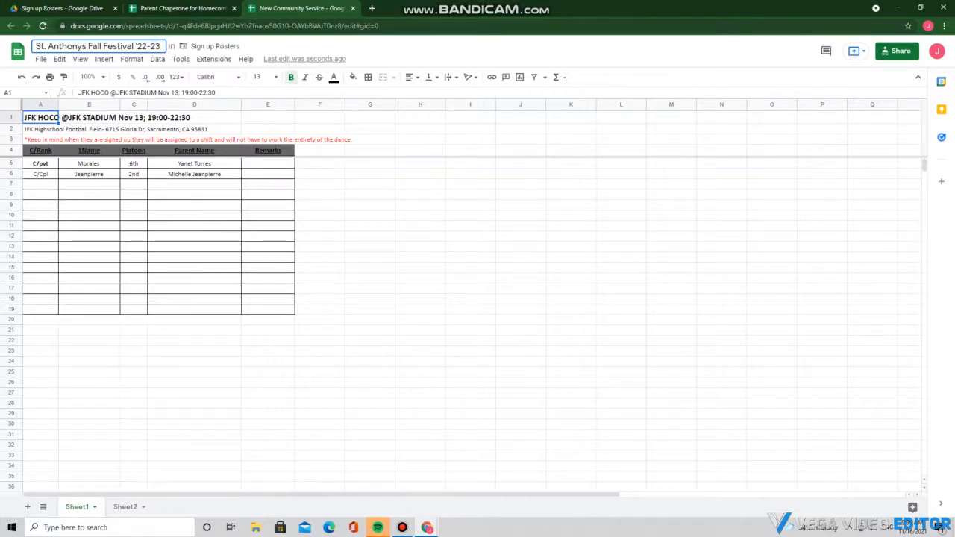
key("Return")
key("Return")
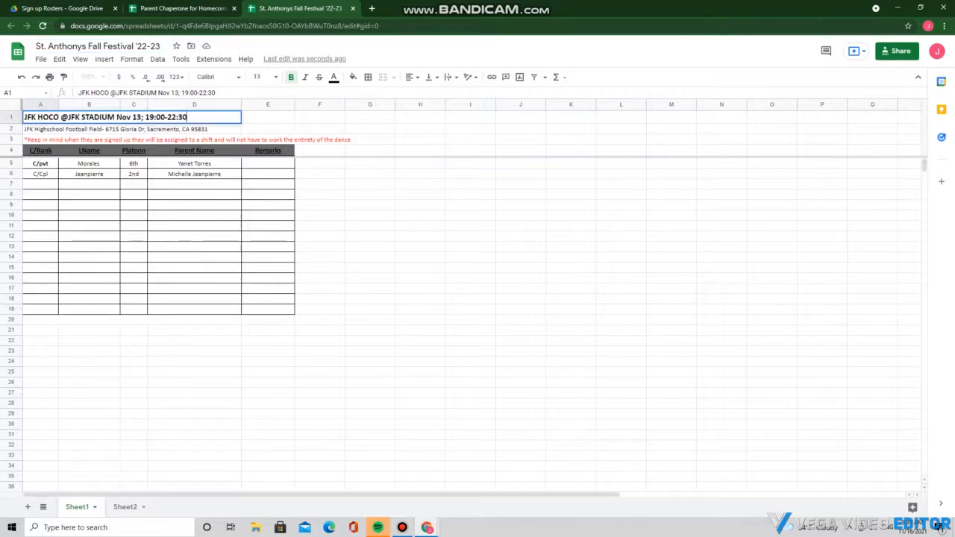
Replace the old homecoming title in A1 with 'ST ANTHONY'S FALL FESTIVAL'
left_click_drag(188, 117, 24, 117)
key("BackSpace")
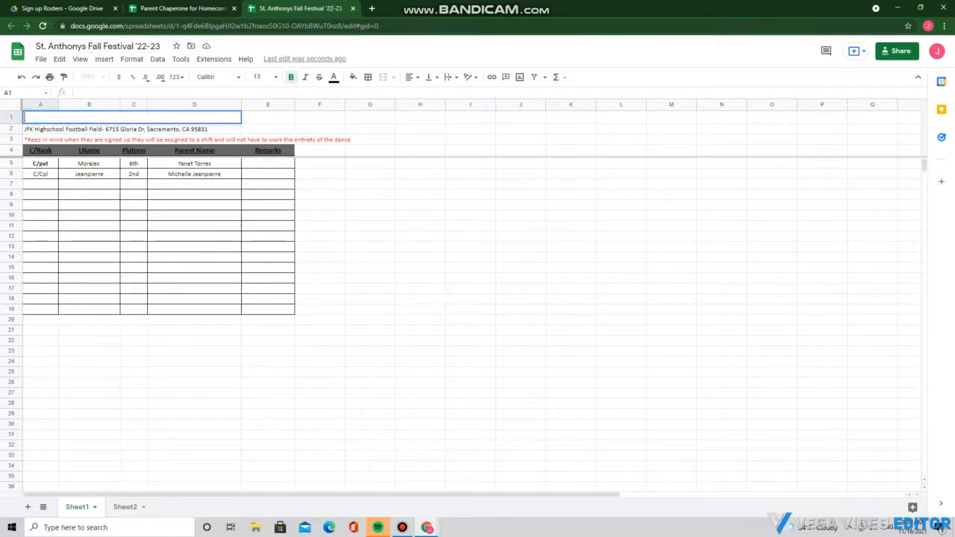
type("ST ANTHONY")
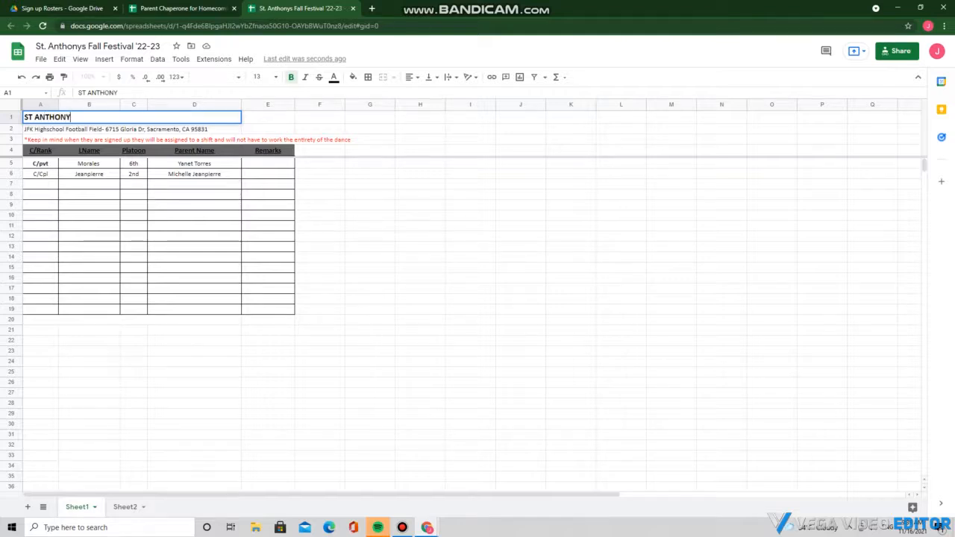
type("'S FALL FES")
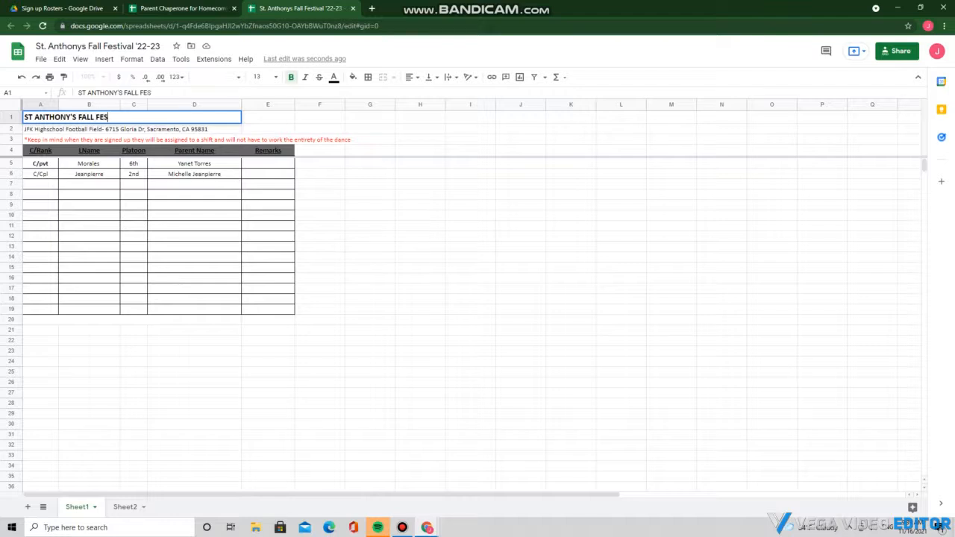
type("TIVAL")
Append '@ 09:00-22:00' to the A1 title, commit it, and start editing A2
type("@ 2")
key("BackSpace")
type("0")
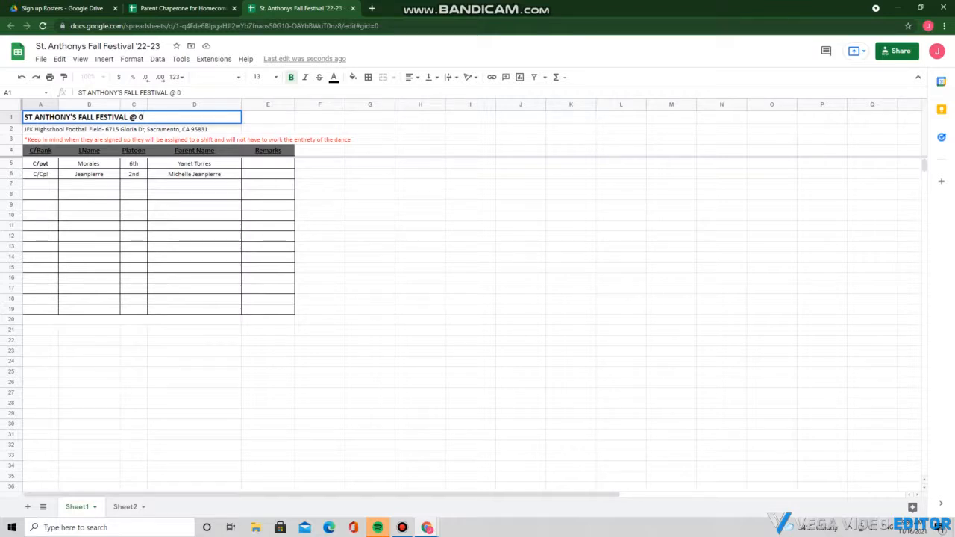
type("9:00-22")
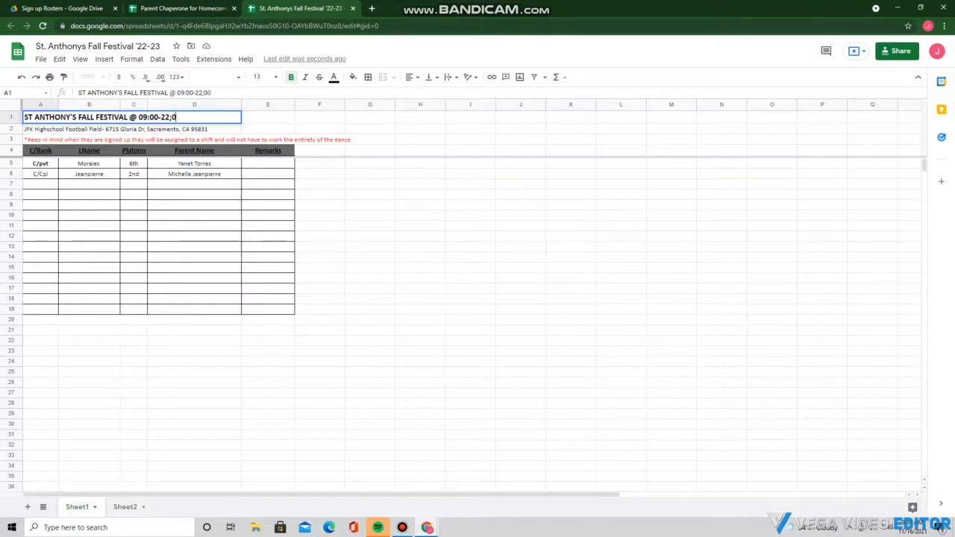
type(":00")
left_click(59, 130)
double_click(88, 129)
double_click(41, 129)
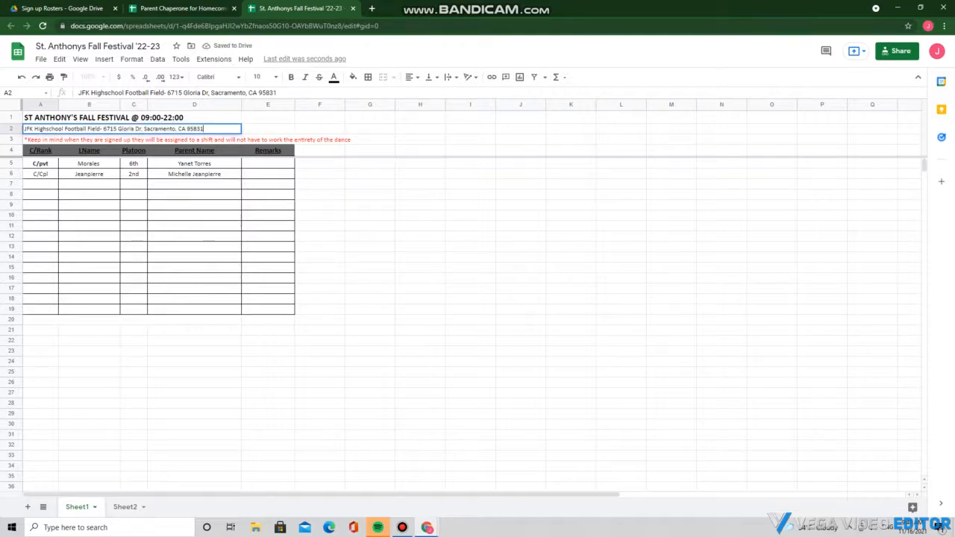
Replace A2's old venue address with 'St. Anthony's Church', fixing typos and autocomplete
key("ctrl+a")
key("BackSpace")
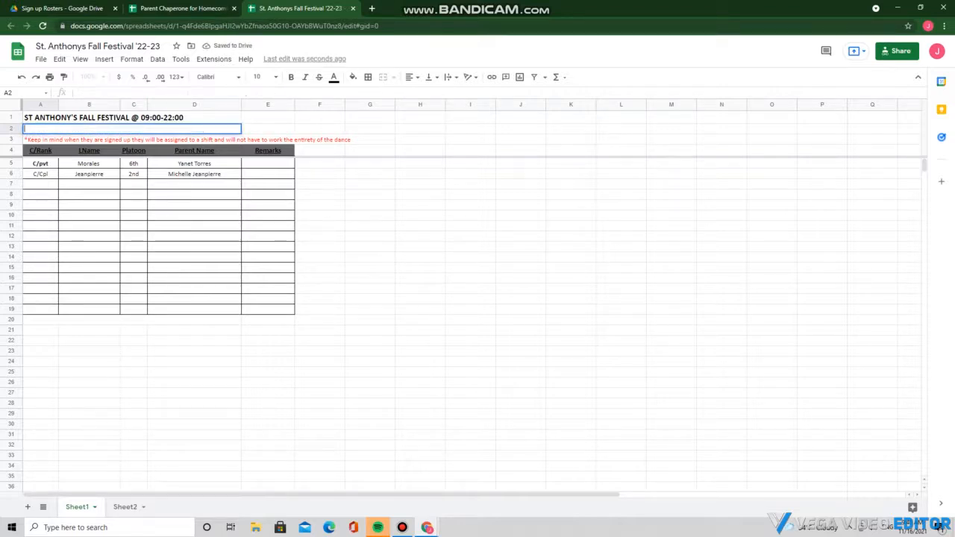
type("st")
key("BackSpace")
key("BackSpace")
key("BackSpace")
type("st")
key("BackSpace")
key("BackSpace")
key("BackSpace")
type("St . Anyth")
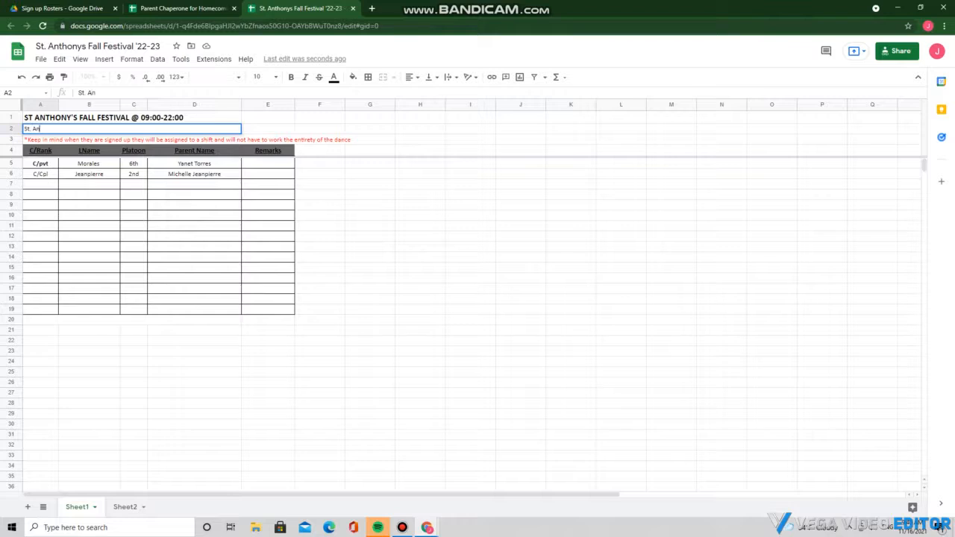
key("BackSpace")
key("BackSpace")
key("BackSpace")
type("thony's Church")
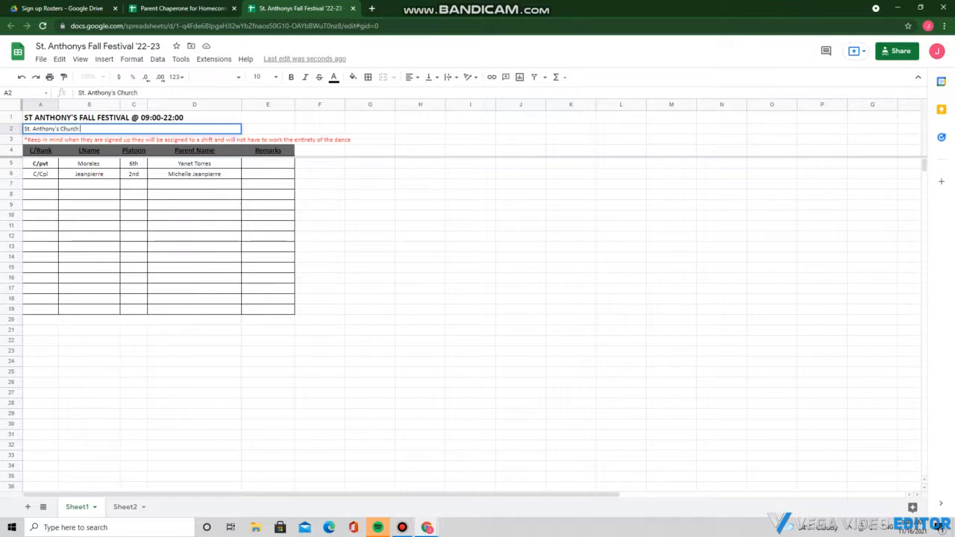
Google 'St. Anthony's Church Sac' in a new tab and select the church's street address
left_click(371, 8)
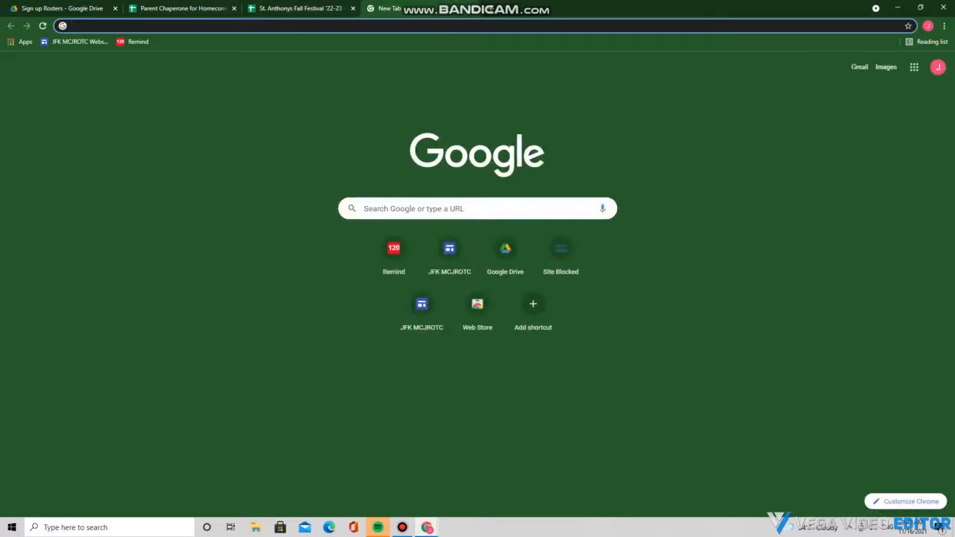
type("St. aN")
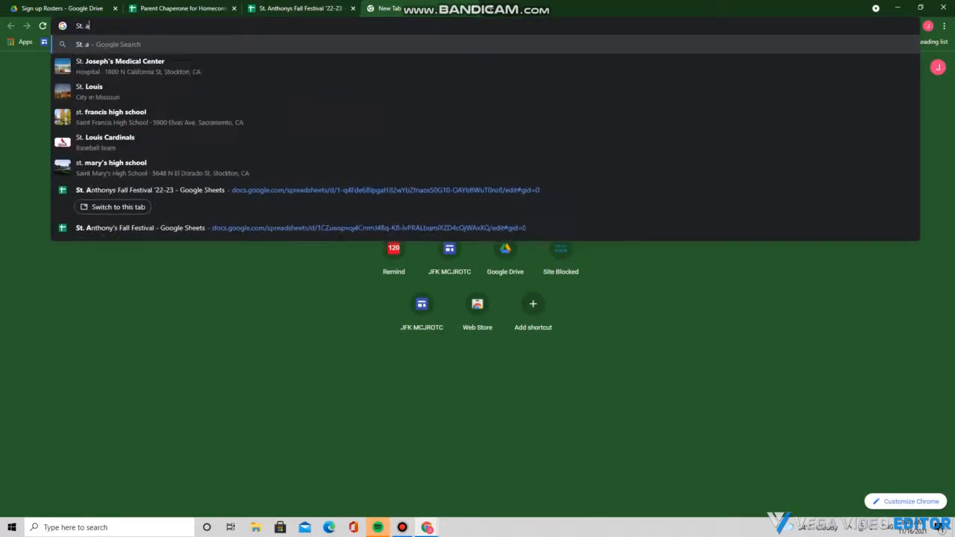
key("BackSpace")
key("BackSpace")
type("Ant")
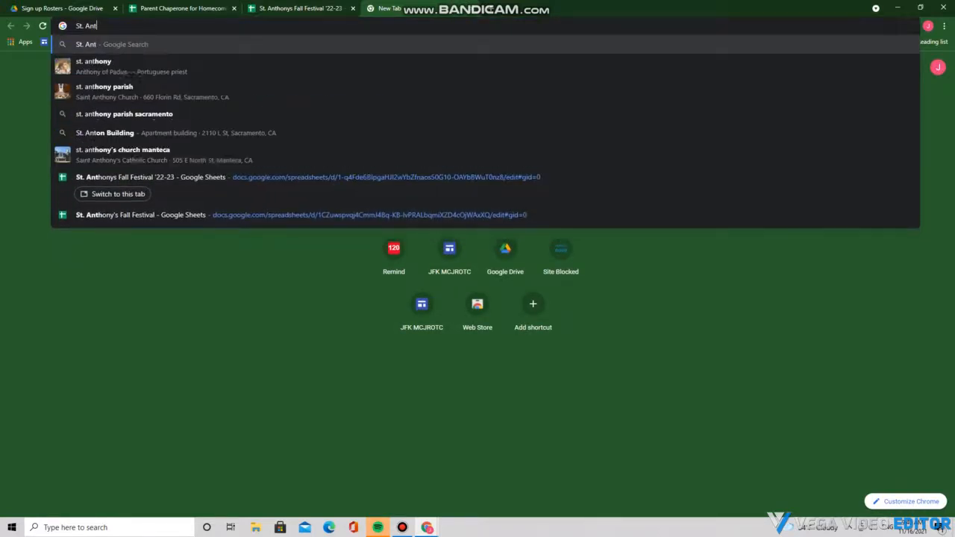
type("hony's")
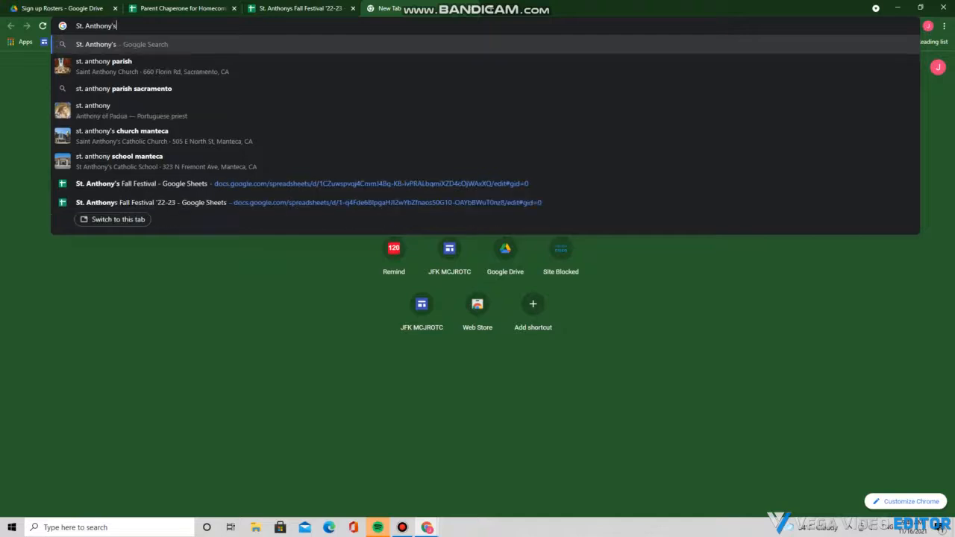
type(" Church Sac")
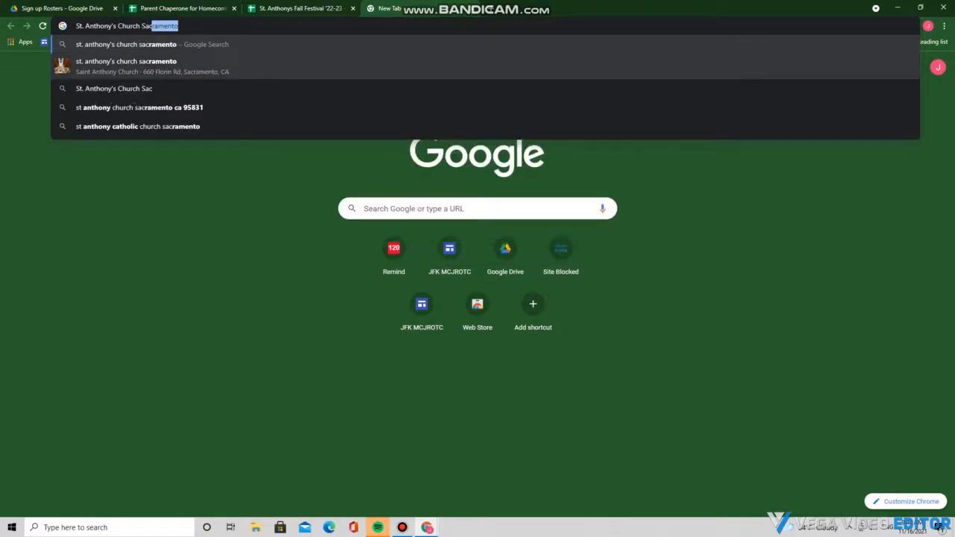
key("Return")
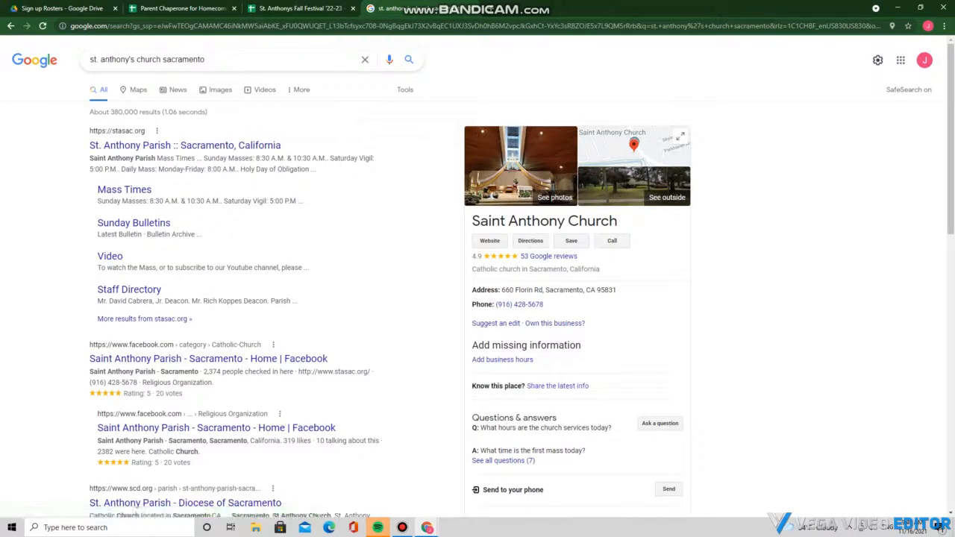
left_click_drag(501, 289, 616, 290)
key("ctrl+c")
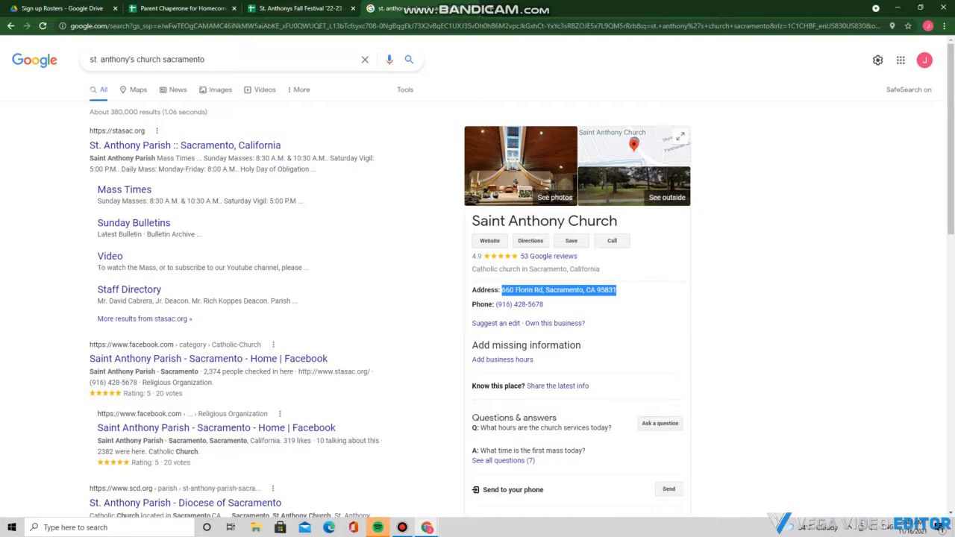
Paste '660 Florin Rd, Sacramento, CA 95831' after the church name in cell A2
left_click(298, 9)
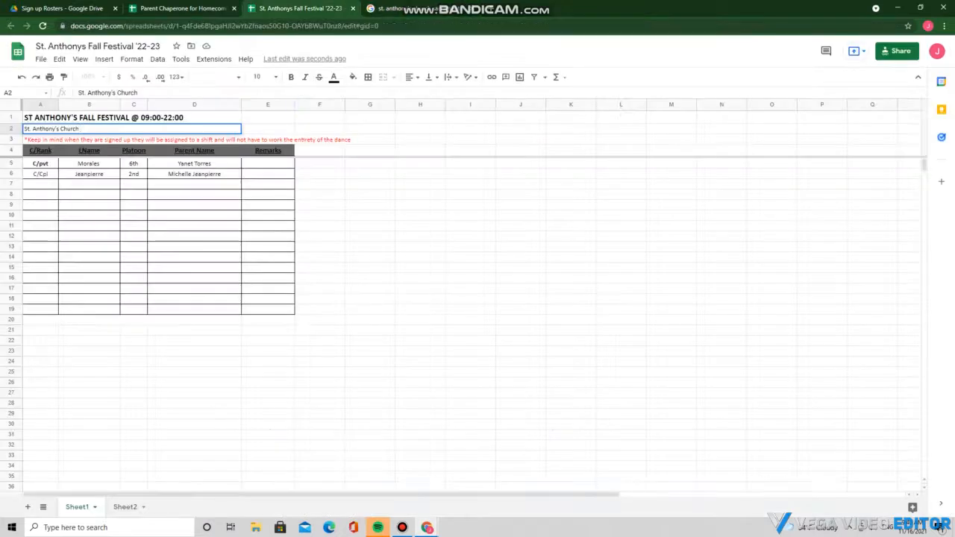
left_click_drag(81, 129, 38, 128)
left_click(84, 128)
key("ctrl+v")
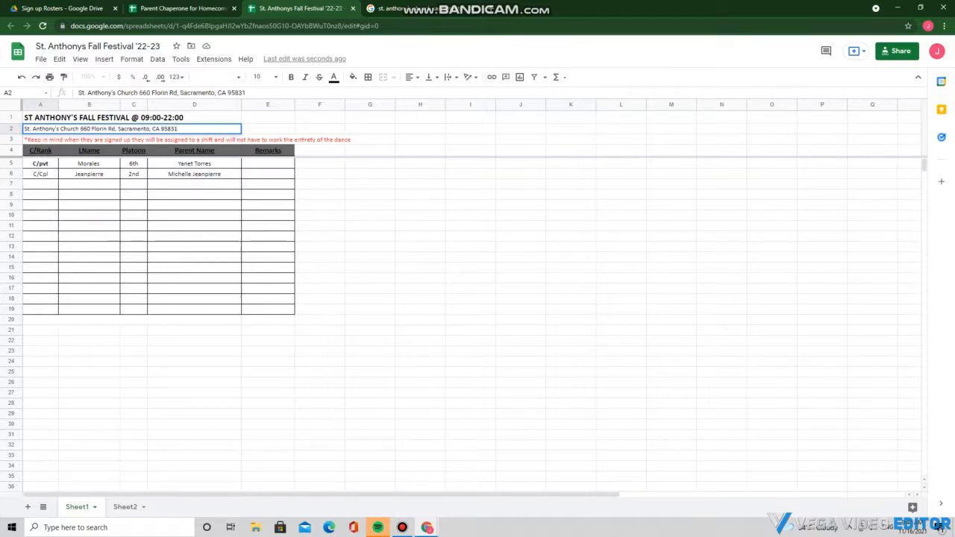
key("Return")
key("Return")
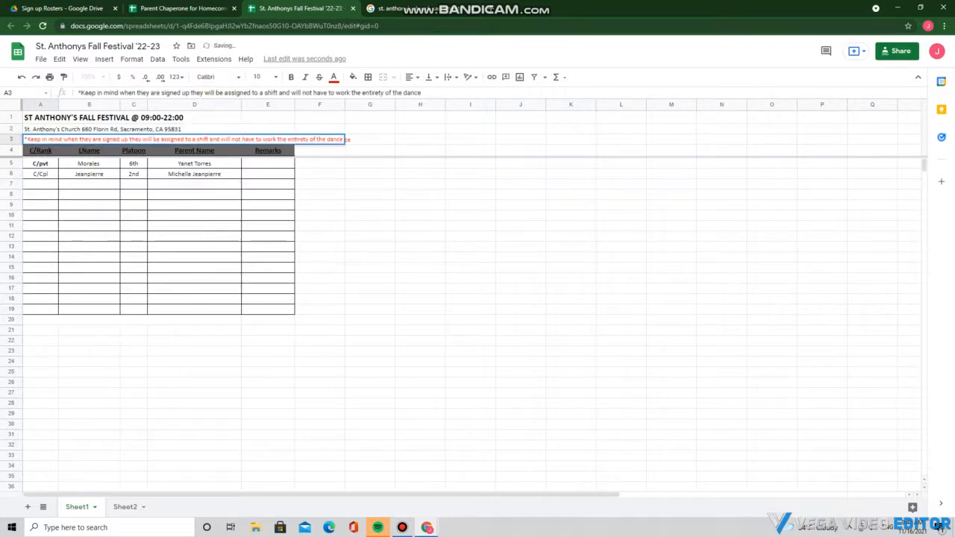
Clear the red reminder note and its leftover asterisk from cell A3
left_click_drag(27, 140, 343, 139)
key("BackSpace")
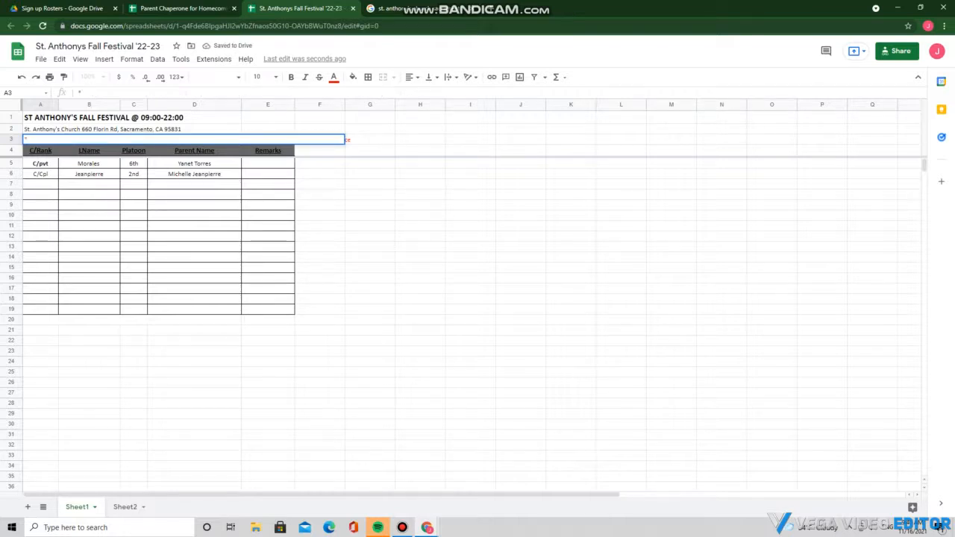
left_click(369, 150)
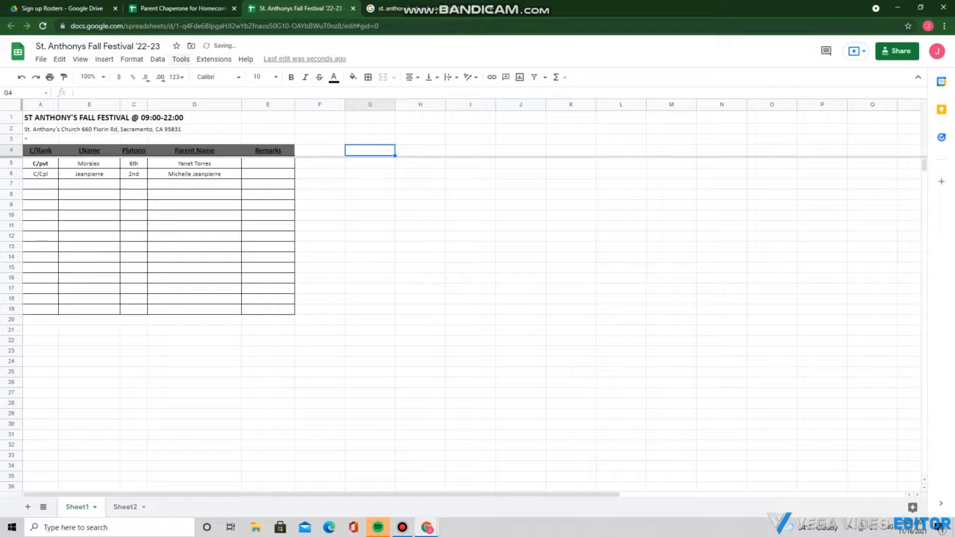
left_click(40, 139)
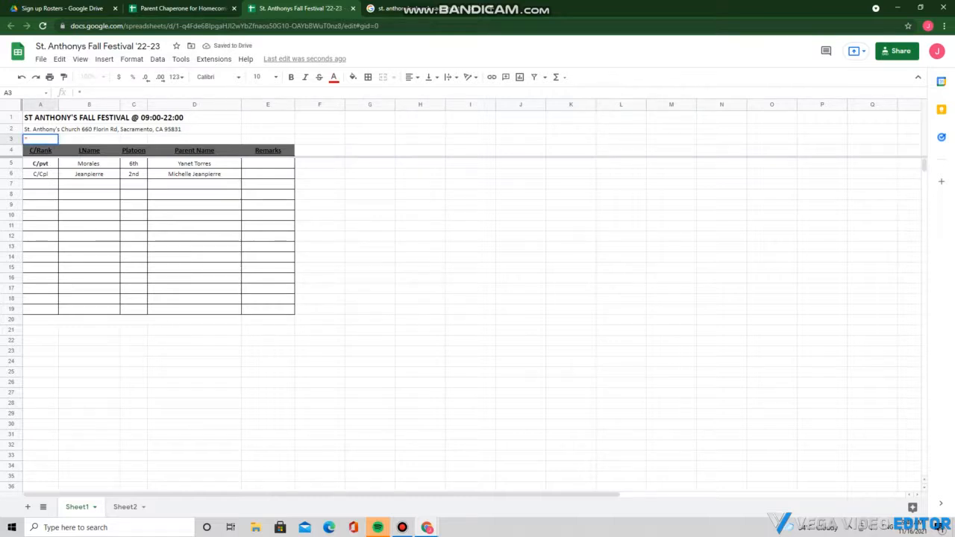
key("Delete")
Delete the empty row 3 from the roster
left_click(11, 139)
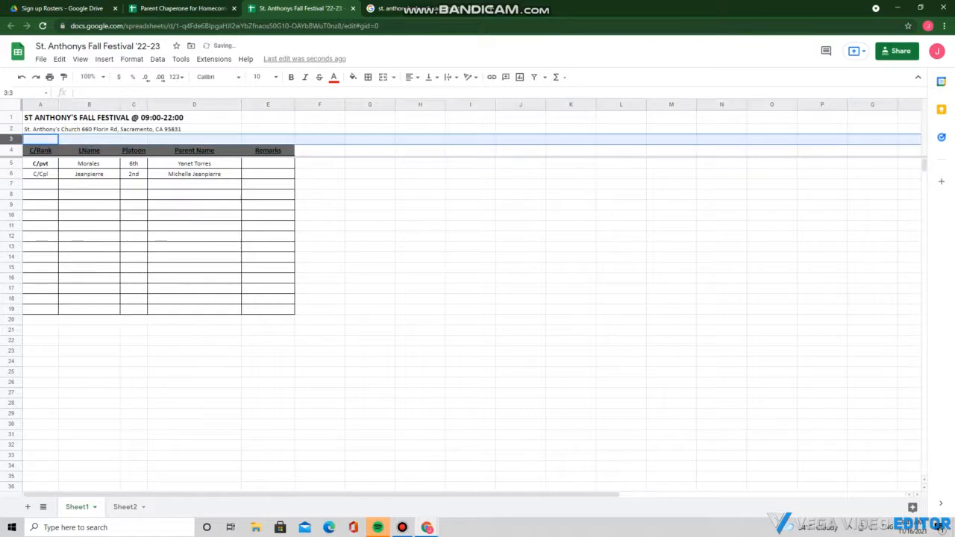
right_click(11, 140)
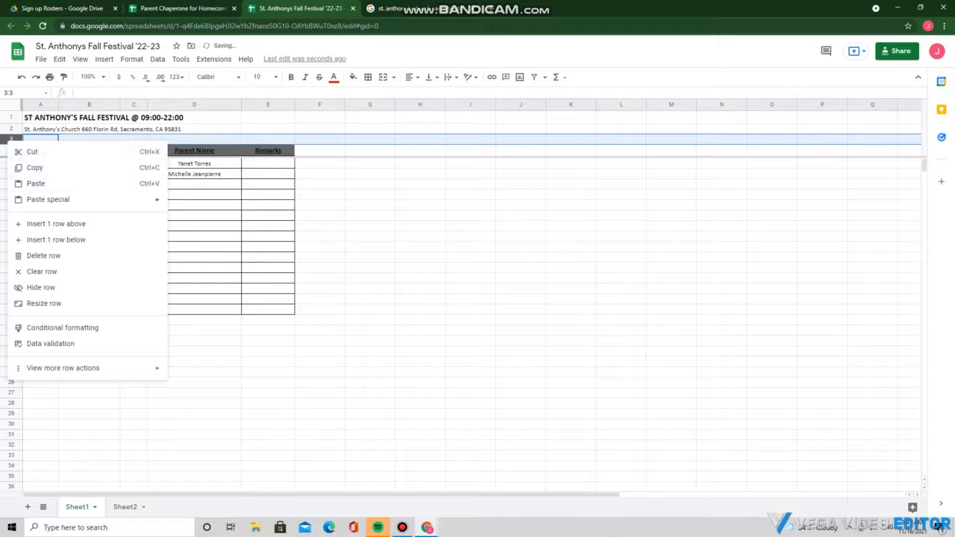
left_click(44, 256)
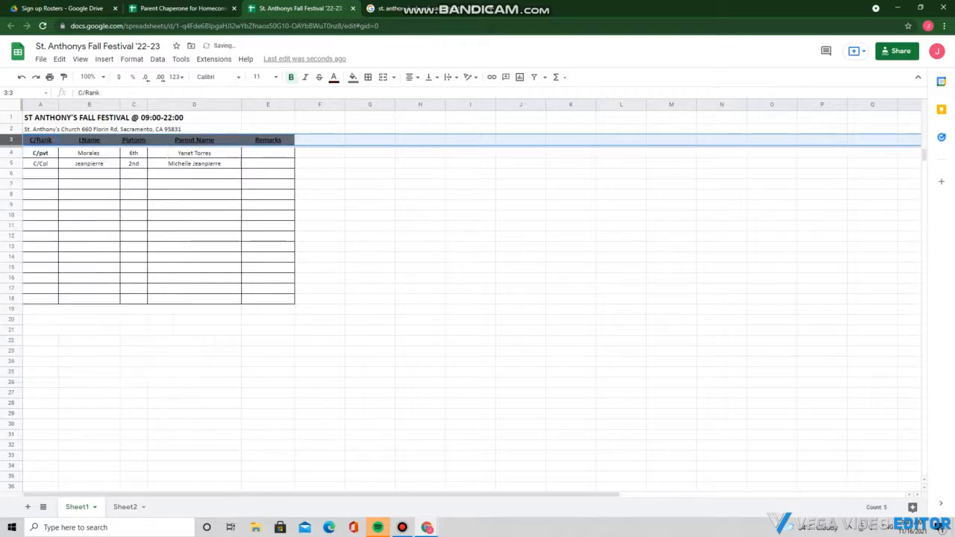
left_click(89, 446)
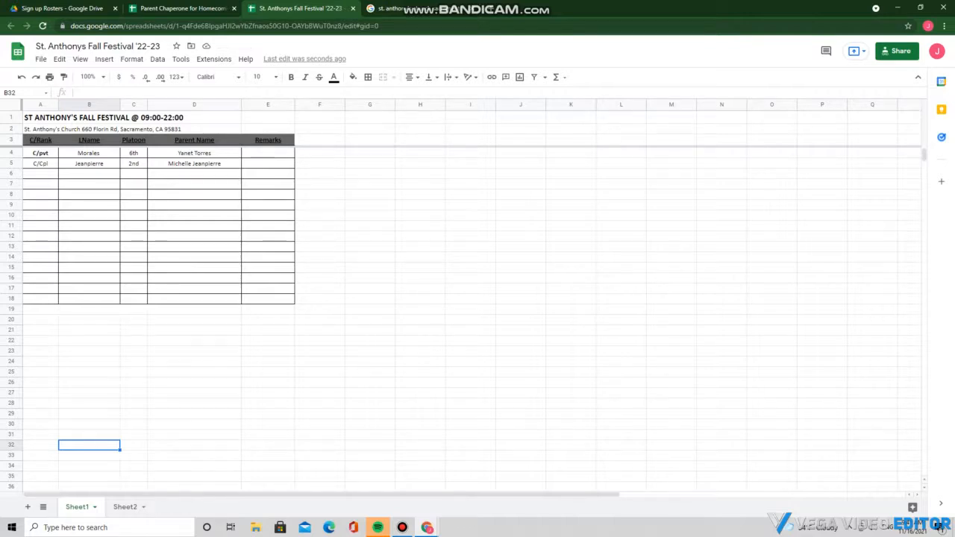
Delete the Parent Name cells D3:D18, shifting Remarks left into column D
left_click_drag(194, 140, 222, 298)
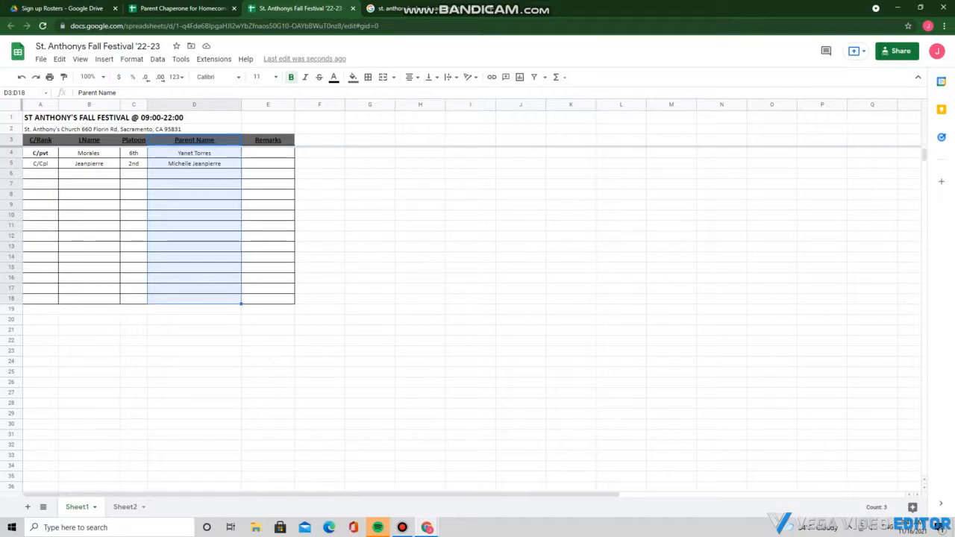
right_click(195, 144)
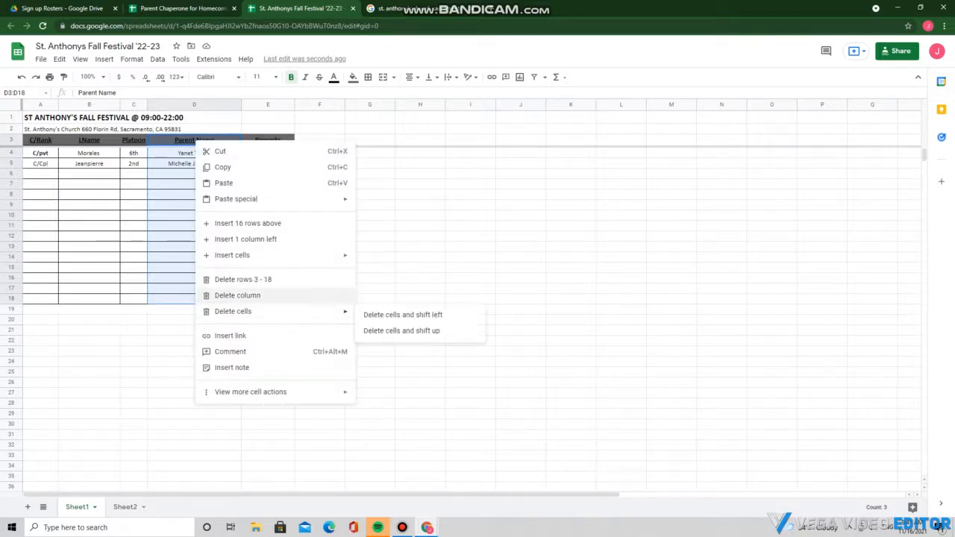
mouse_move(253, 311)
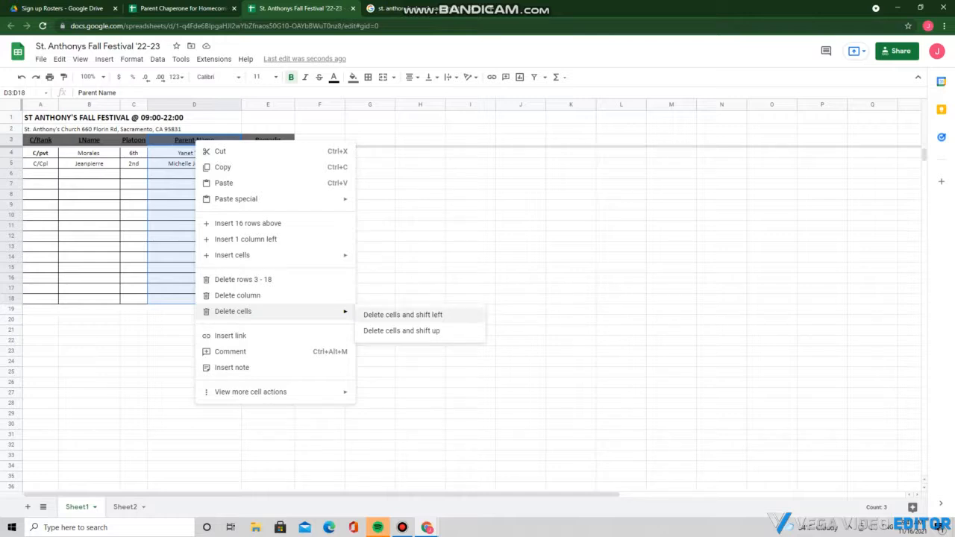
left_click(403, 314)
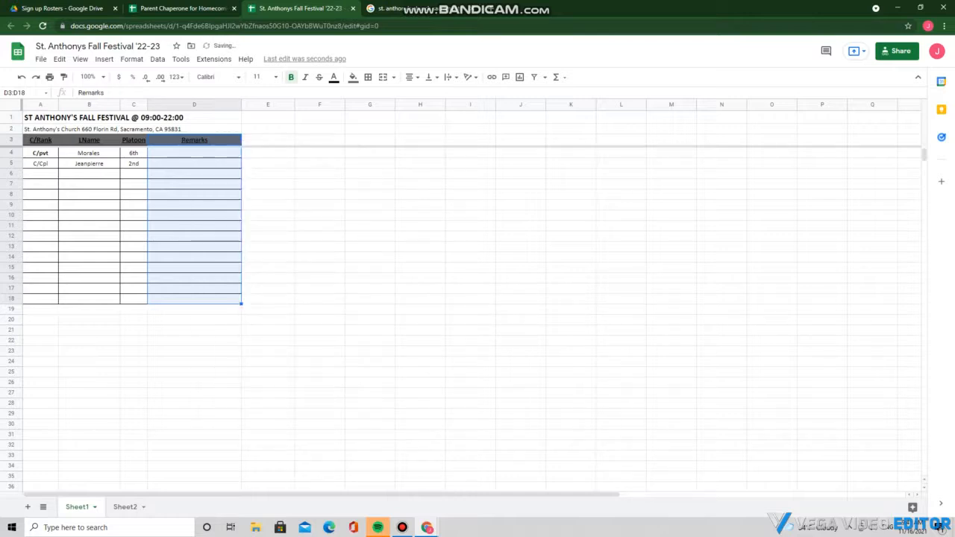
left_click(134, 341)
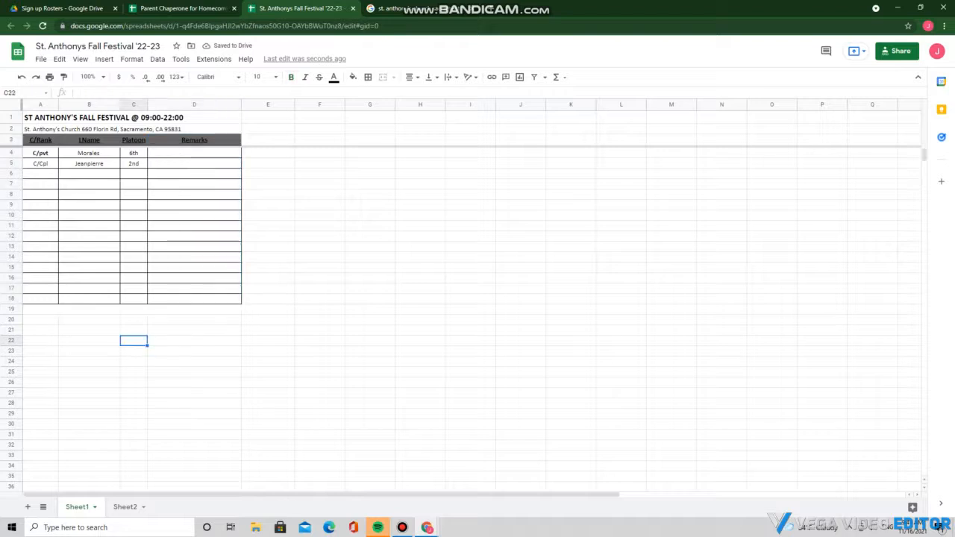
left_click(41, 153)
Clear the sample rank C/pvt, last name and platoon 6th from cells A4:C4
double_click(41, 153)
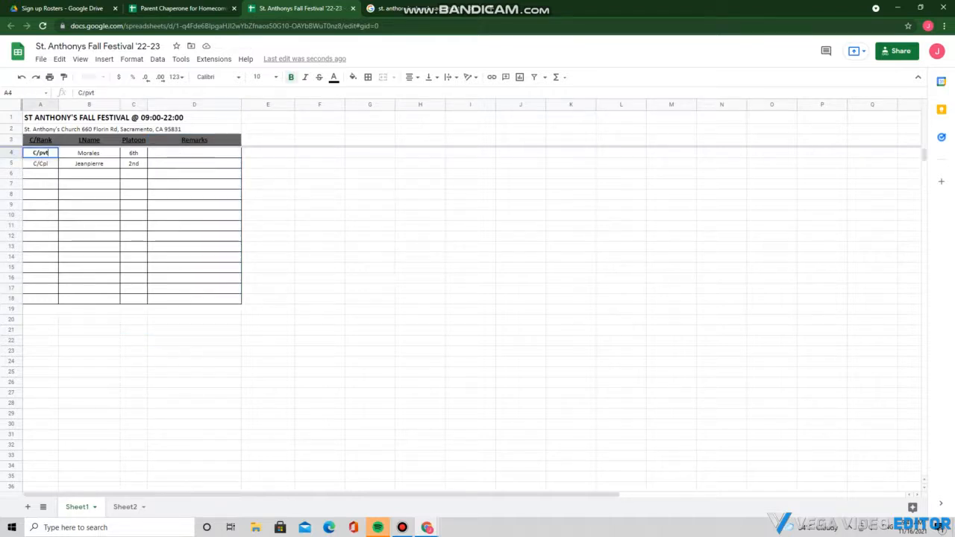
key("BackSpace")
key("BackSpace")
key("BackSpace")
key("BackSpace")
key("BackSpace")
double_click(89, 152)
key("BackSpace")
key("BackSpace")
key("BackSpace")
key("BackSpace")
key("BackSpace")
key("BackSpace")
key("BackSpace")
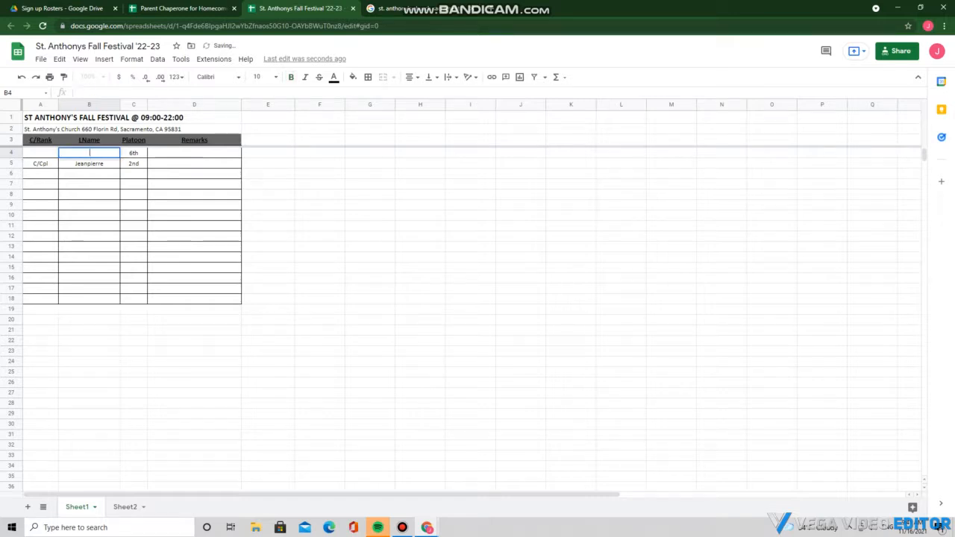
double_click(133, 152)
key("BackSpace")
key("BackSpace")
key("BackSpace")
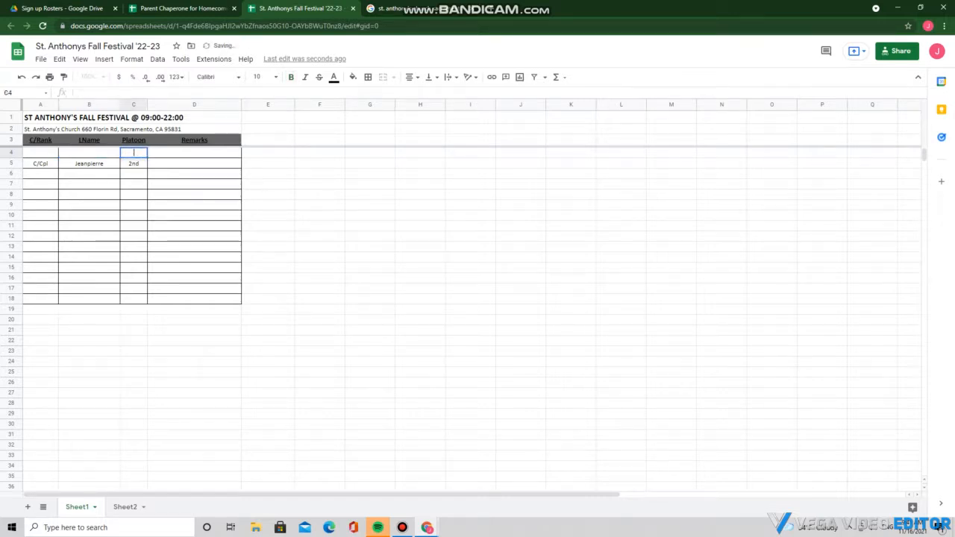
Clear platoon 2nd, the last name and rank C/Cpl from cells C5, B5 and A5
double_click(134, 162)
key("BackSpace")
key("BackSpace")
key("BackSpace")
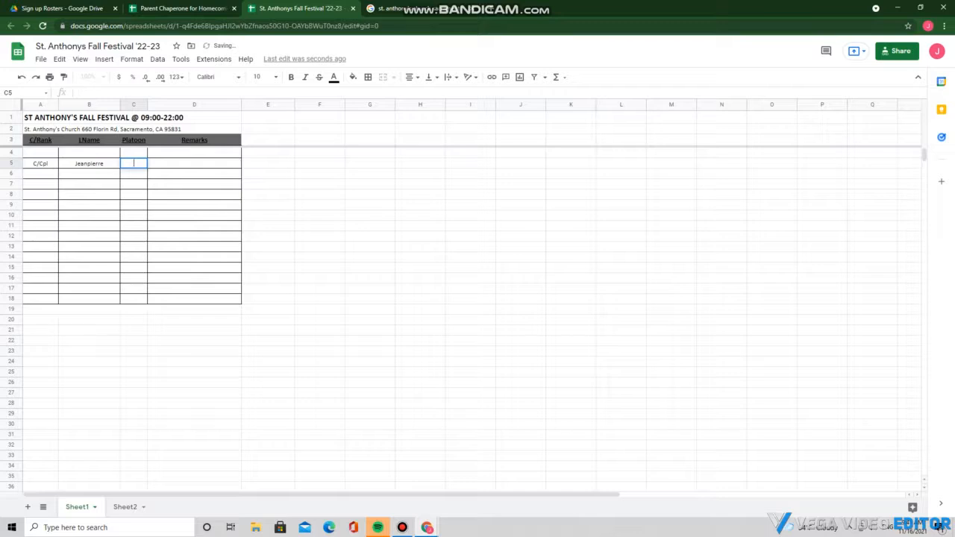
double_click(89, 162)
key("BackSpace")
key("BackSpace")
key("BackSpace")
key("BackSpace")
key("BackSpace")
key("BackSpace")
key("BackSpace")
key("BackSpace")
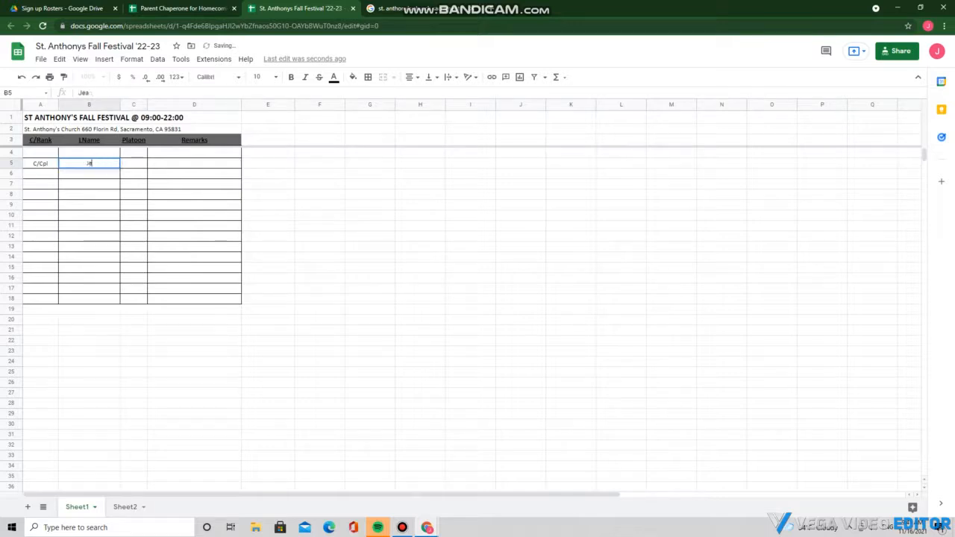
key("BackSpace")
key("BackSpace")
double_click(40, 163)
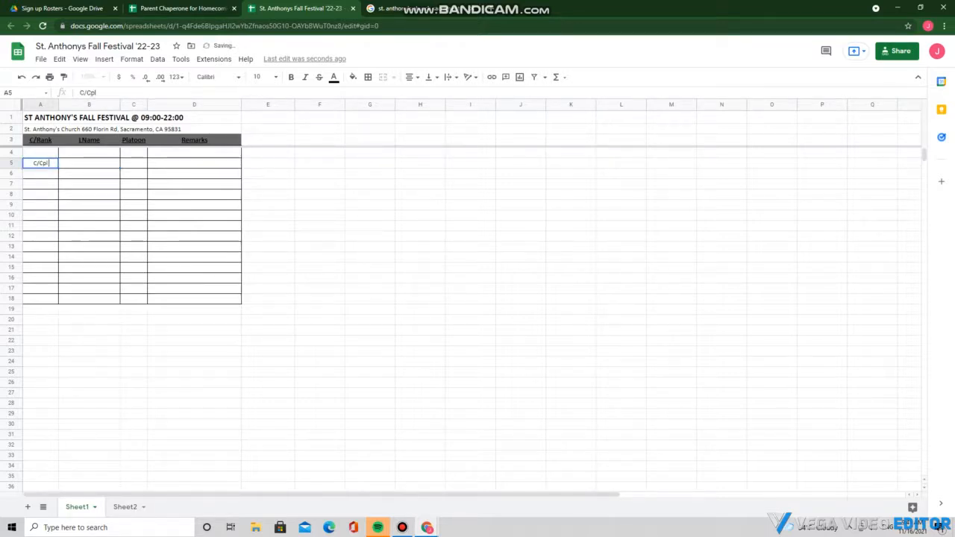
key("BackSpace")
key("BackSpace")
key("BackSpace")
key("BackSpace")
key("BackSpace")
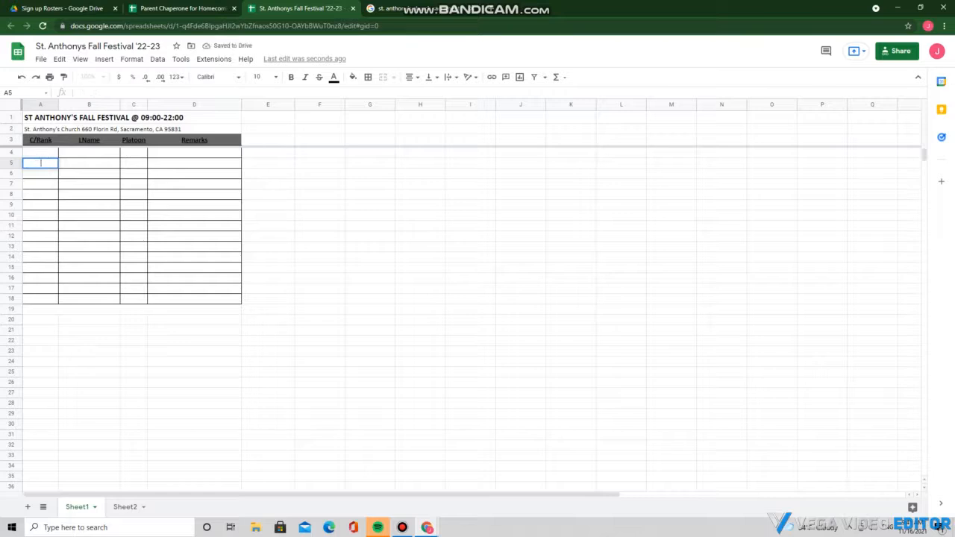
left_click(133, 341)
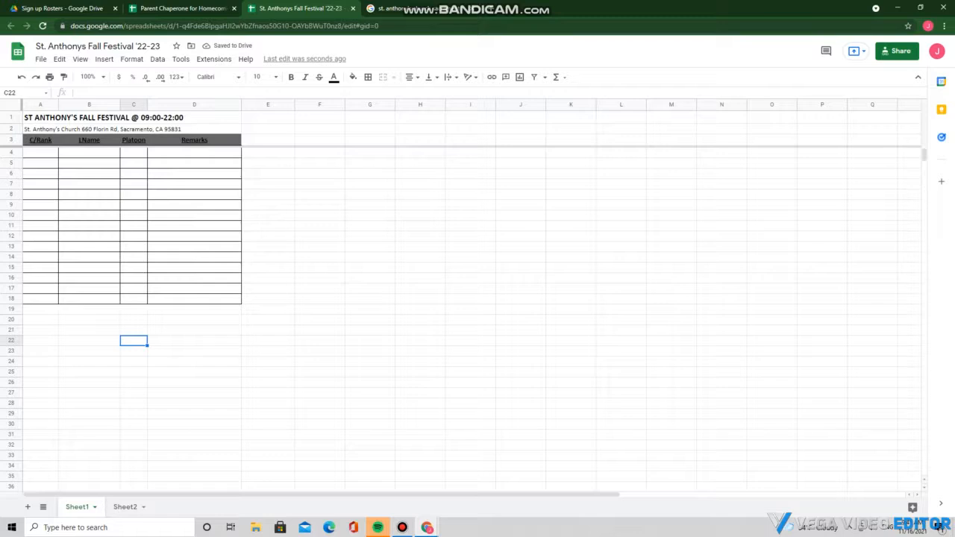
Enter the rank C/GySgt in cell A4 in red text
left_click(41, 153)
double_click(41, 152)
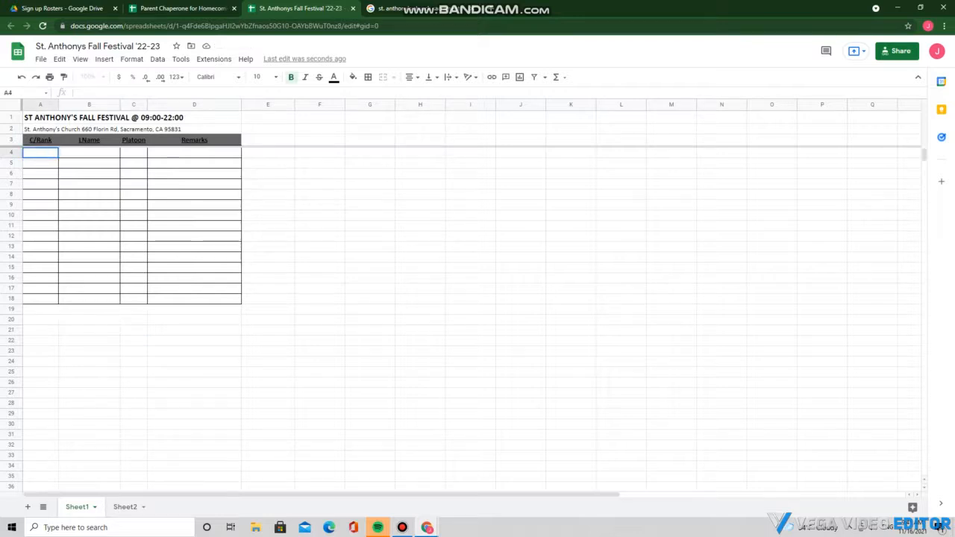
left_click(334, 76)
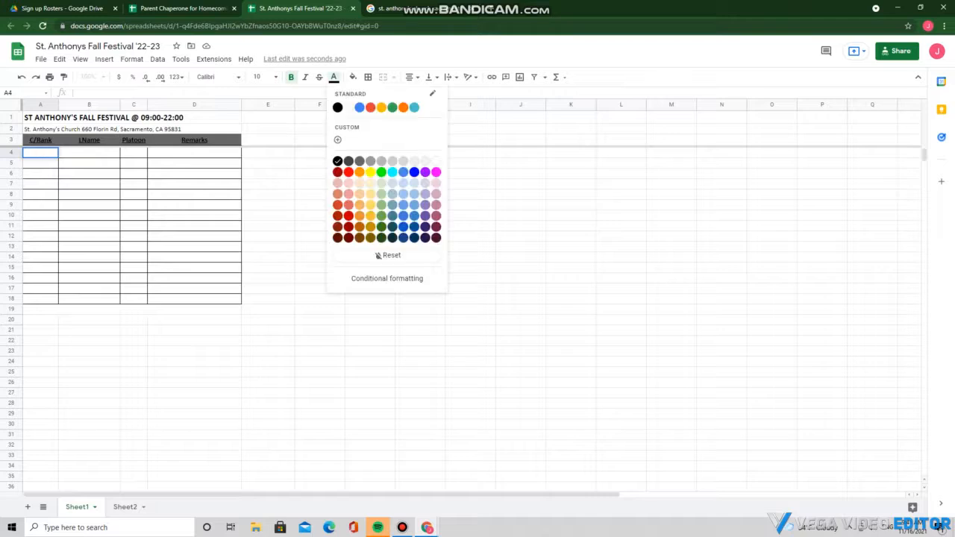
left_click(349, 173)
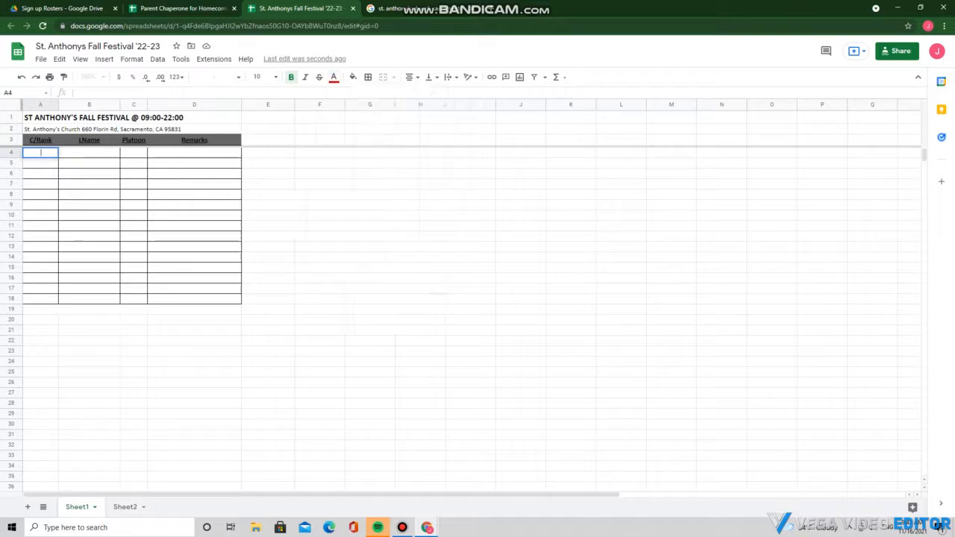
type("C")
key("BackSpace")
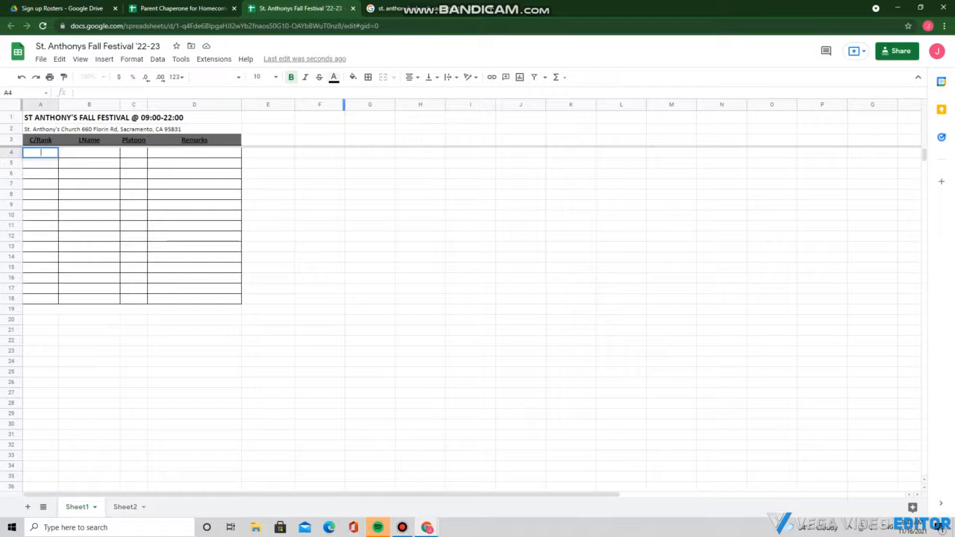
left_click(333, 77)
left_click(349, 172)
type("C")
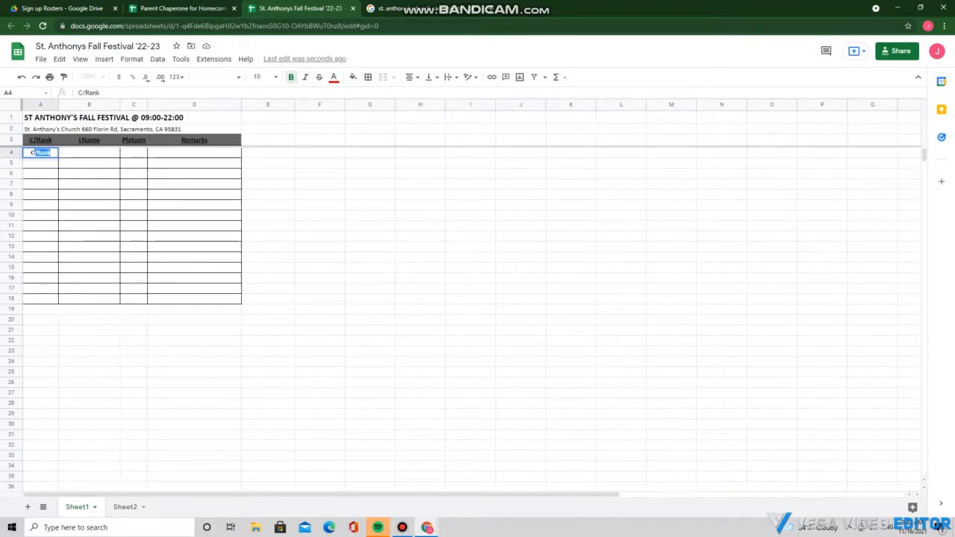
type("/GySgt")
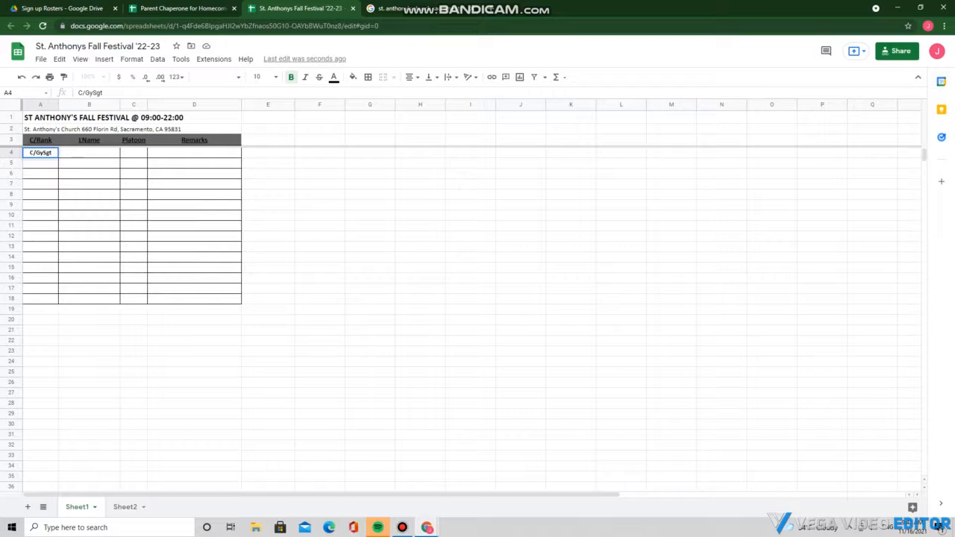
key("ctrl+a")
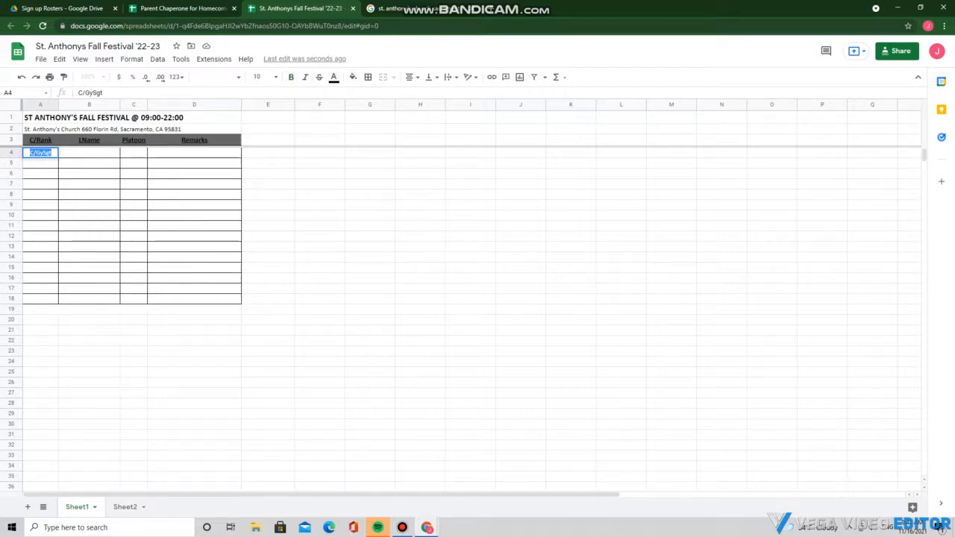
left_click(334, 77)
left_click(348, 173)
Enter a sample last name in cell B4 and colour it red
left_click(89, 153)
double_click(90, 153)
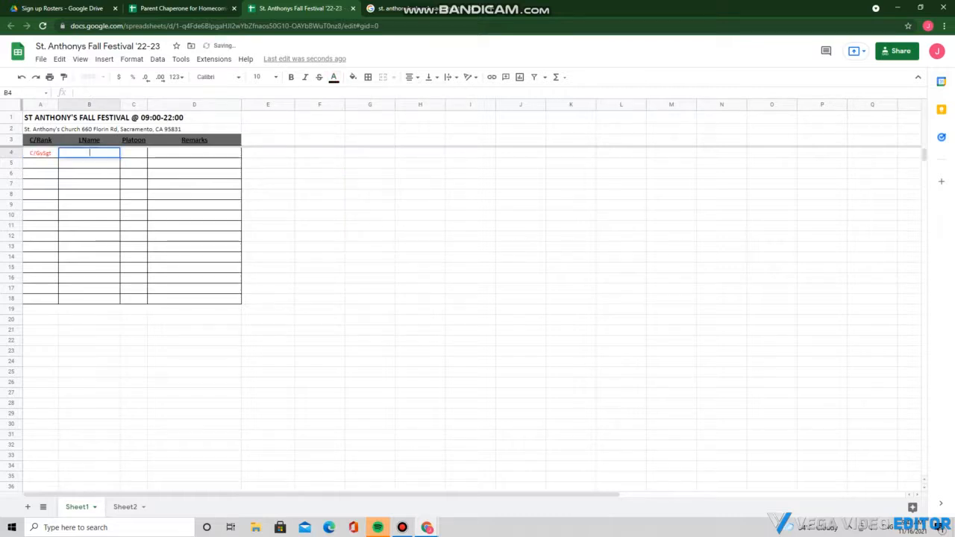
type("Dorr")
left_click(40, 153)
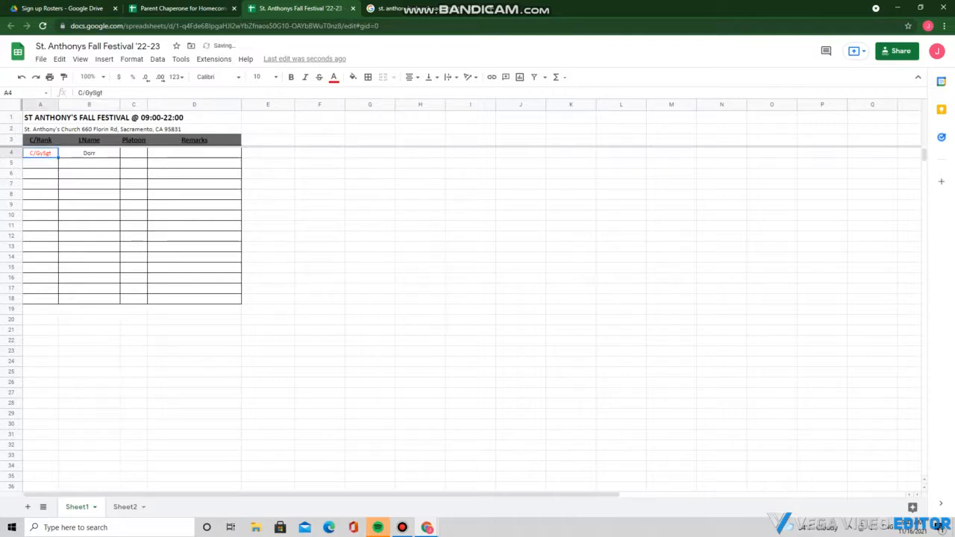
double_click(89, 152)
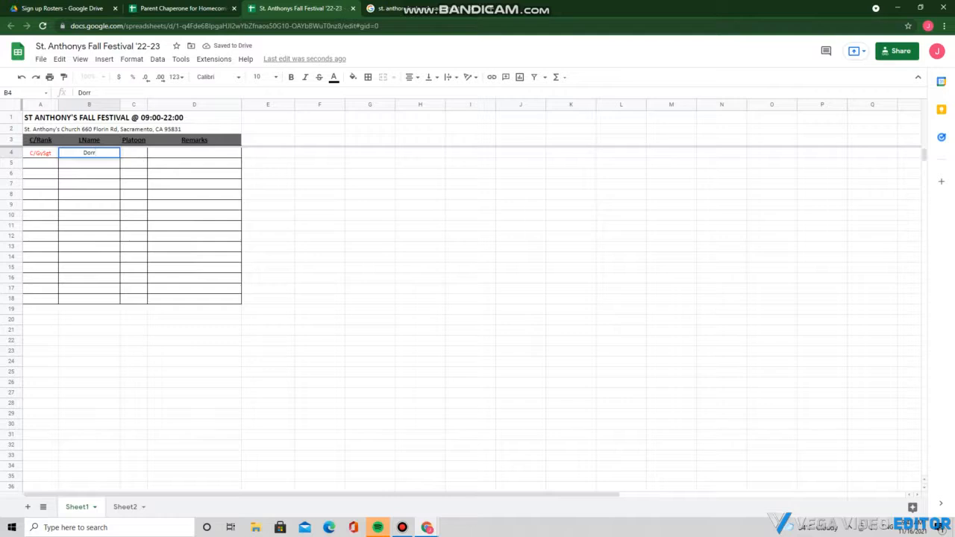
left_click_drag(83, 153, 96, 153)
left_click(334, 77)
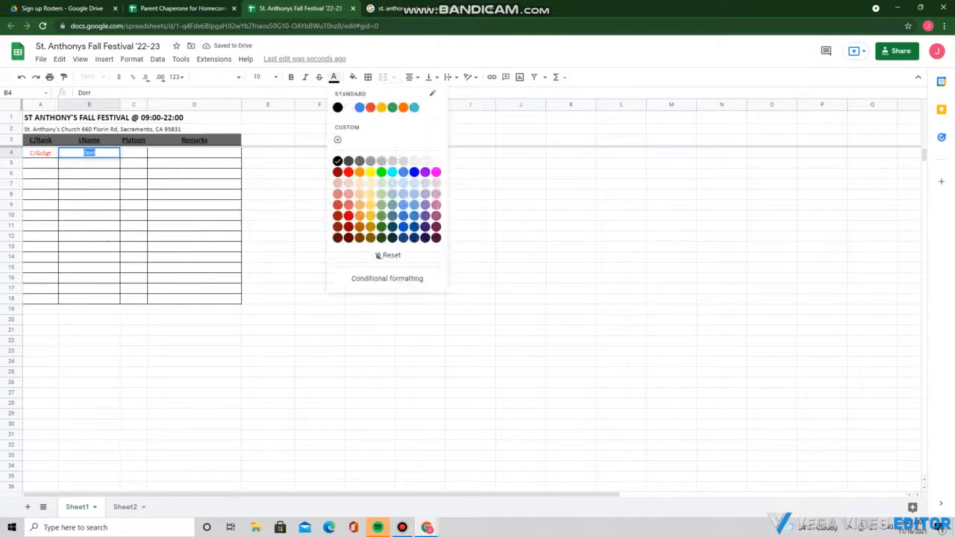
left_click(348, 172)
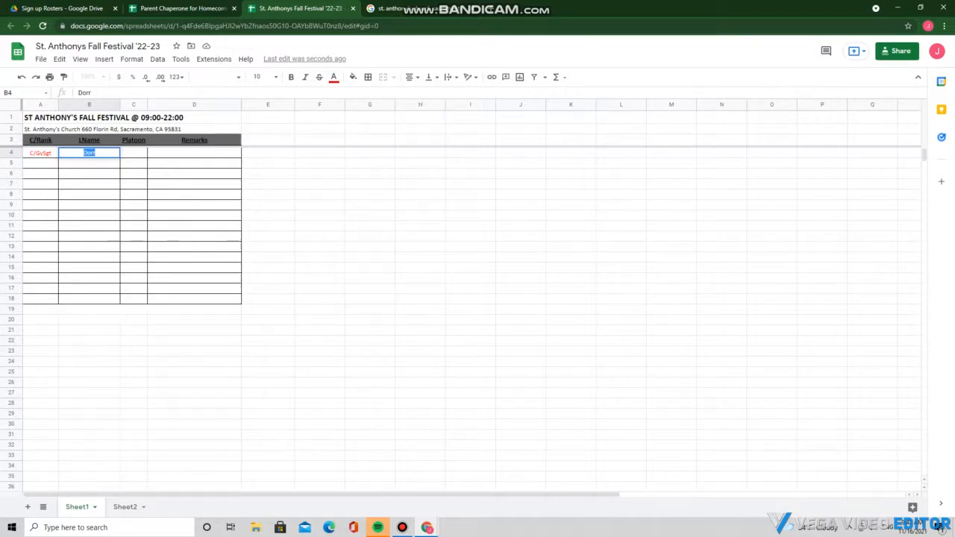
Enter the platoon 1st in cell C4 in red
left_click(134, 153)
double_click(133, 153)
type("1")
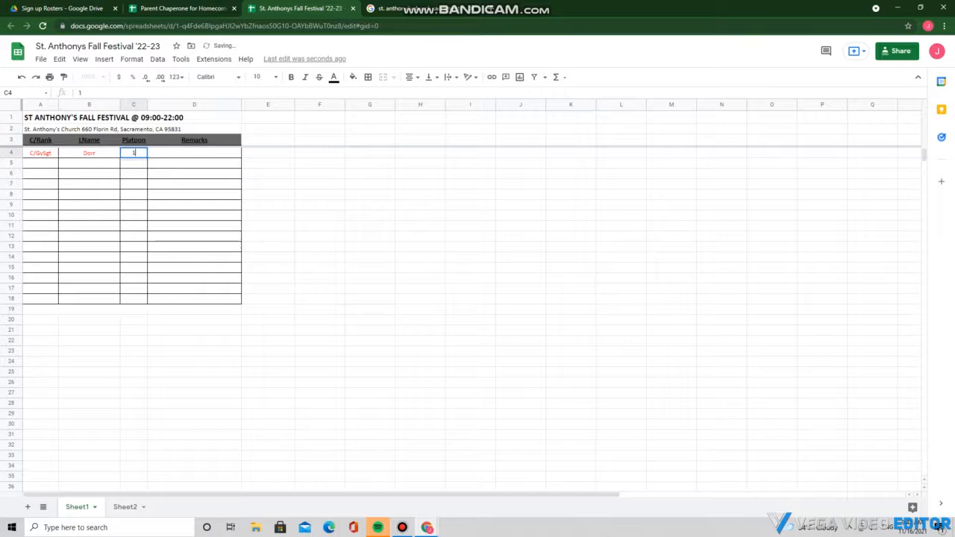
type("st")
key("ctrl+a")
left_click(334, 77)
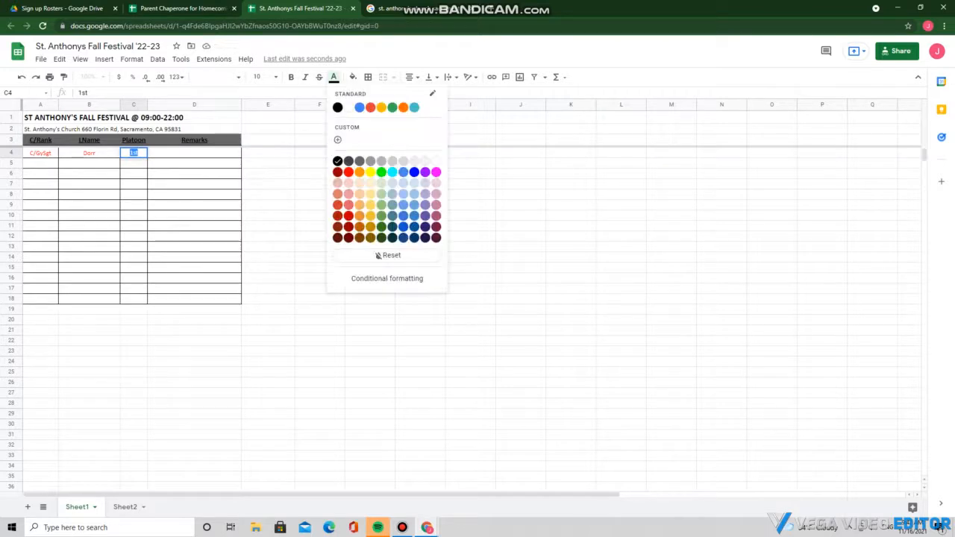
left_click(348, 172)
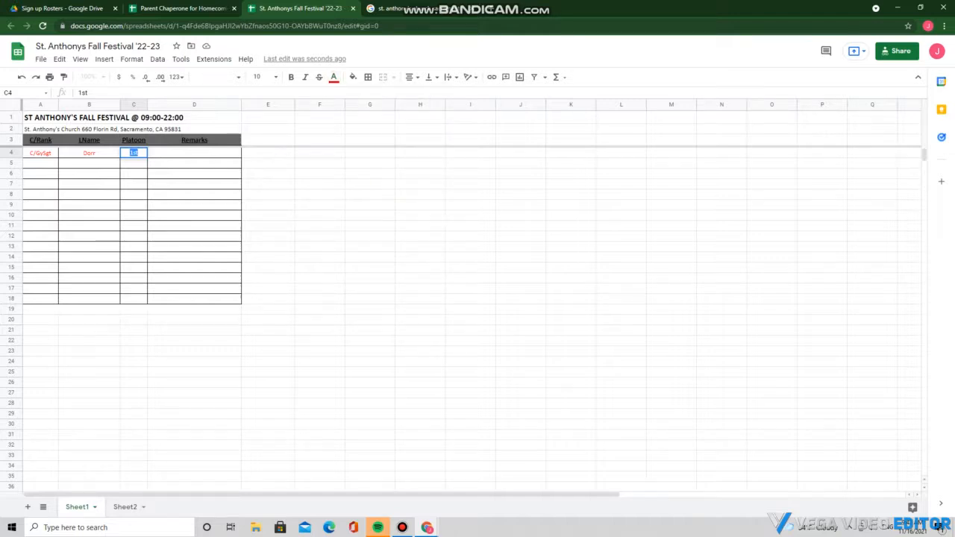
Enter the remark 'I have to leave at 20:00' in D4 in red
double_click(194, 153)
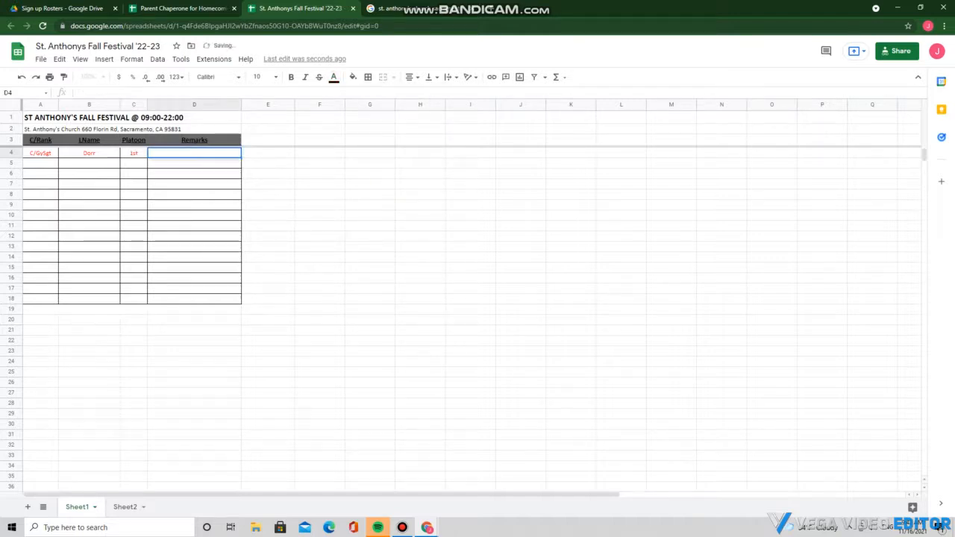
type("I have to leave at")
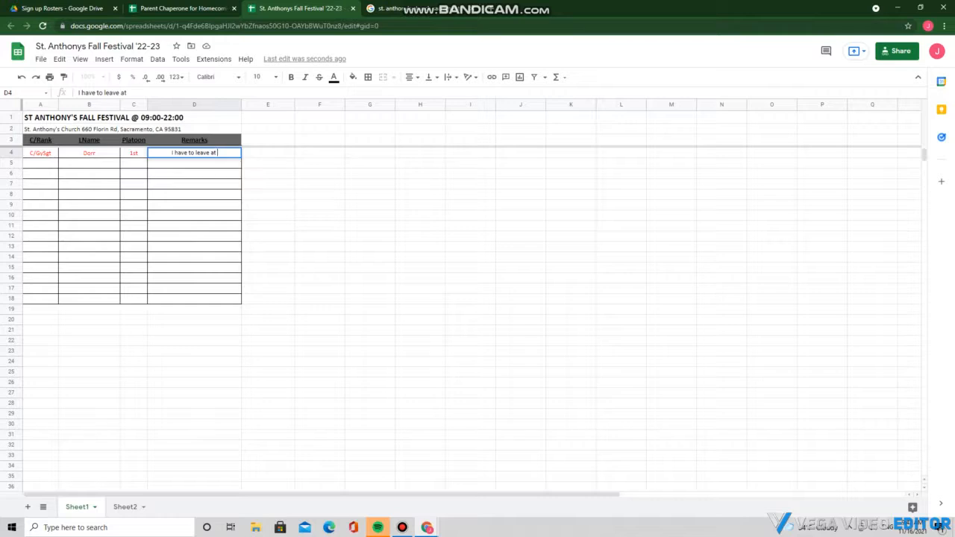
type(" 20:00")
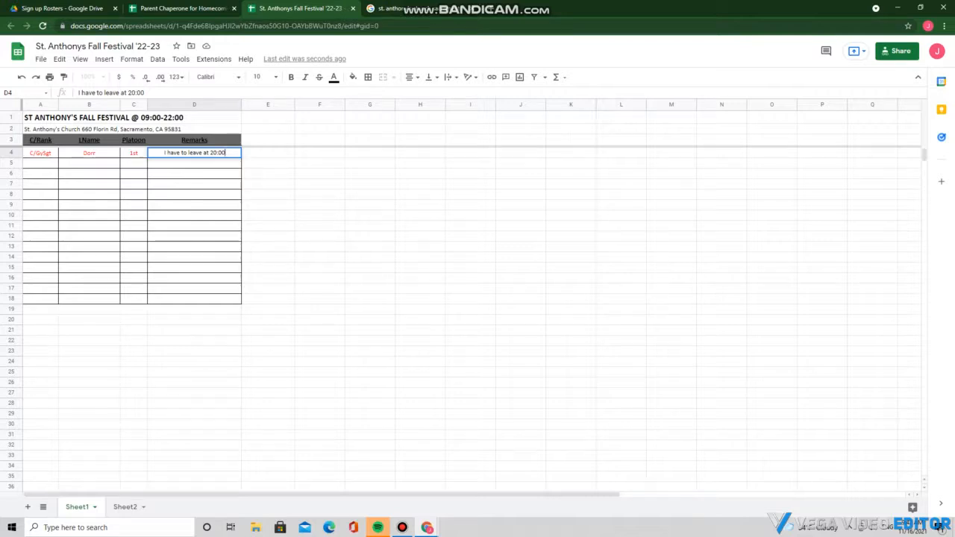
key("ctrl+a")
left_click(333, 77)
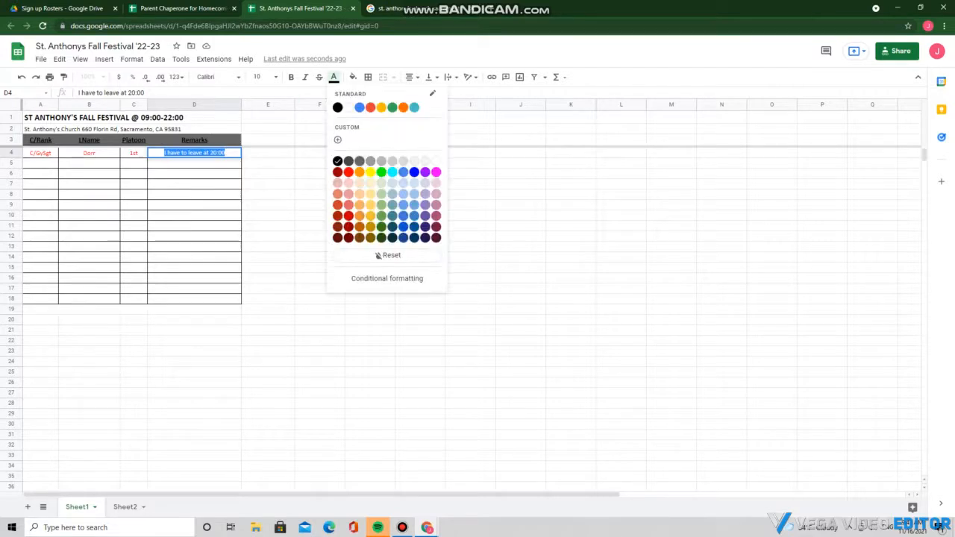
left_click(349, 173)
left_click(267, 246)
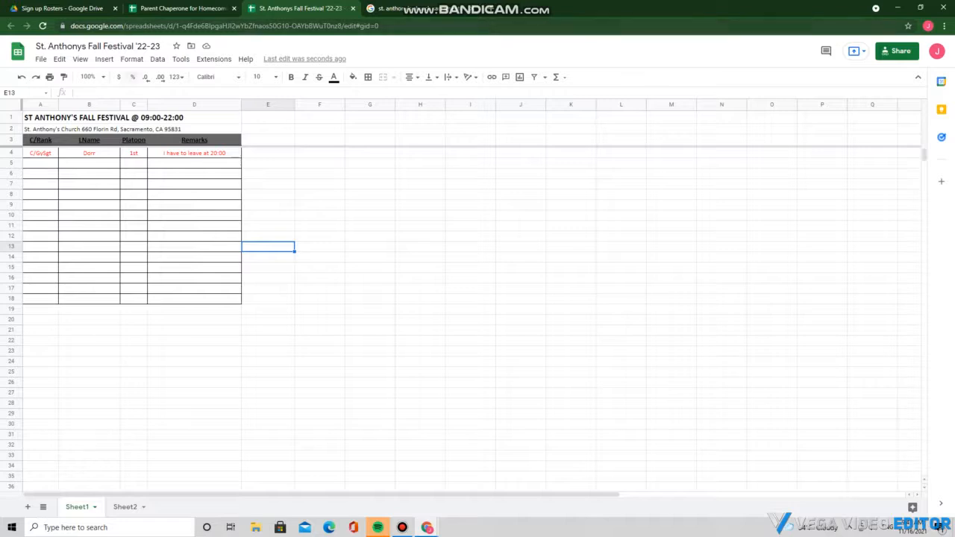
Set link sharing to Anyone with the link as Editor
left_click(897, 50)
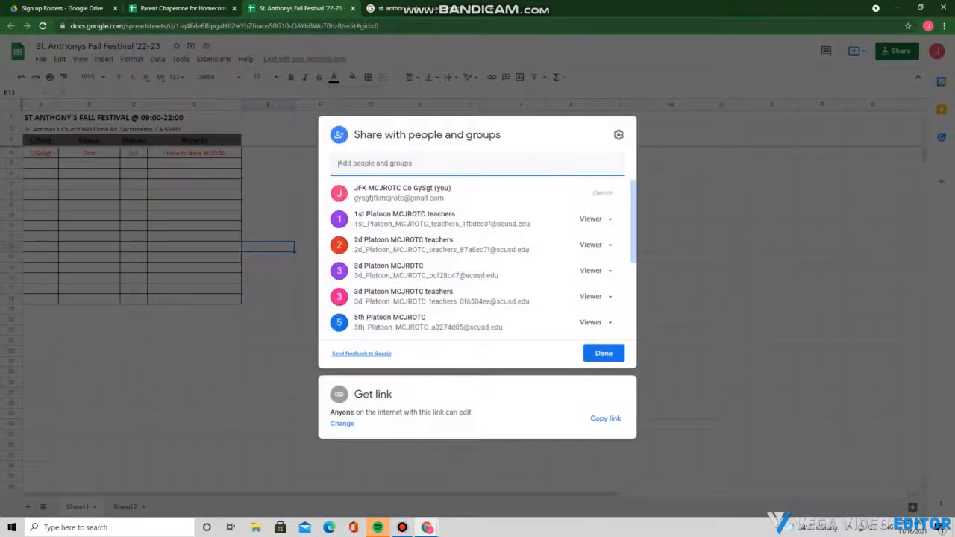
left_click(342, 424)
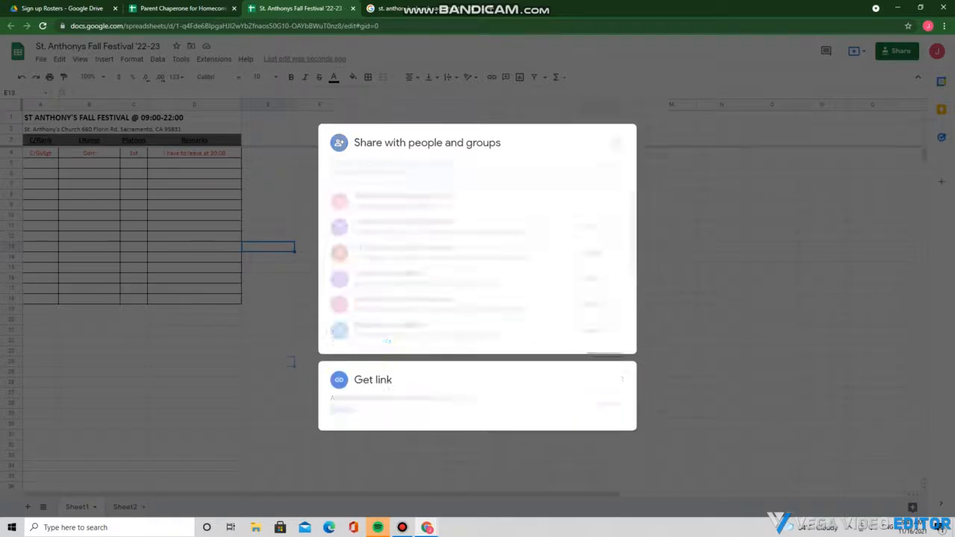
left_click(394, 316)
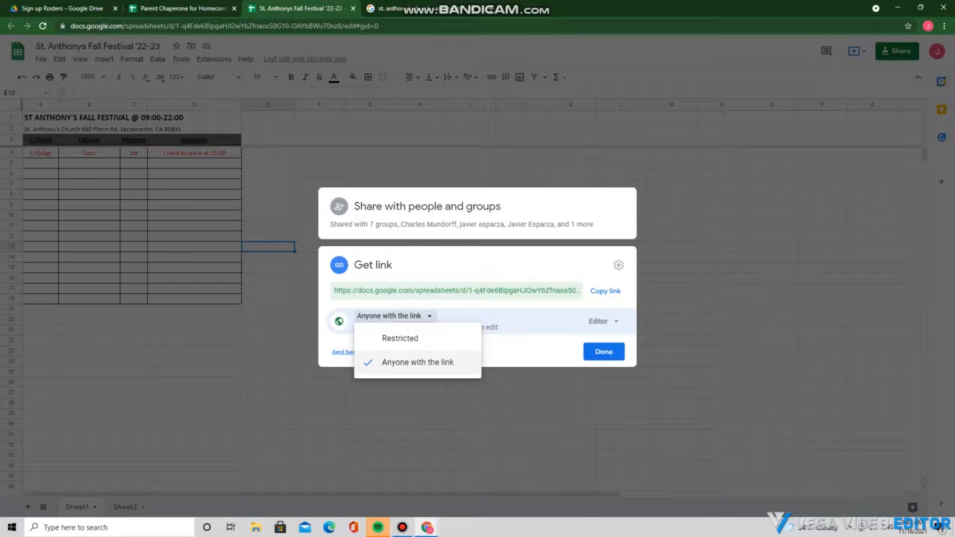
left_click(418, 363)
left_click(604, 351)
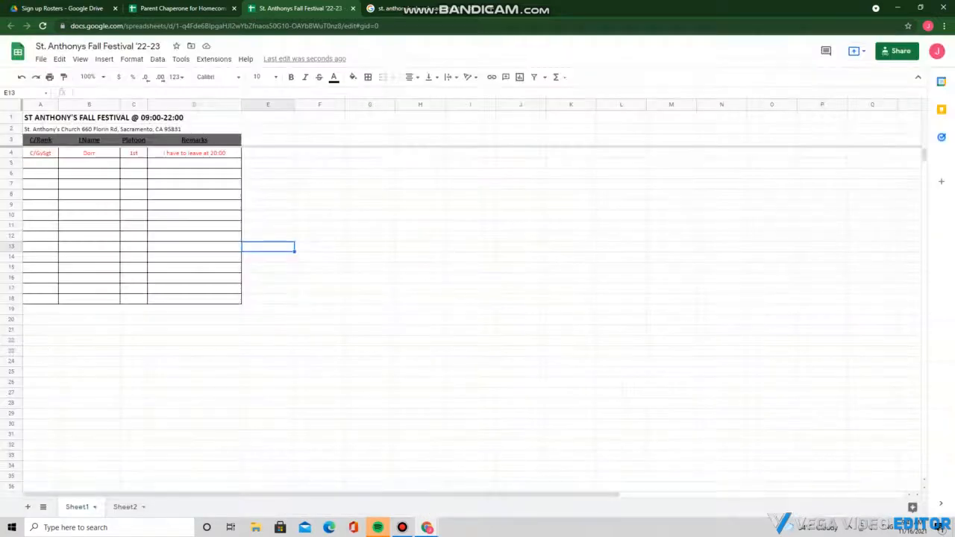
left_click(898, 51)
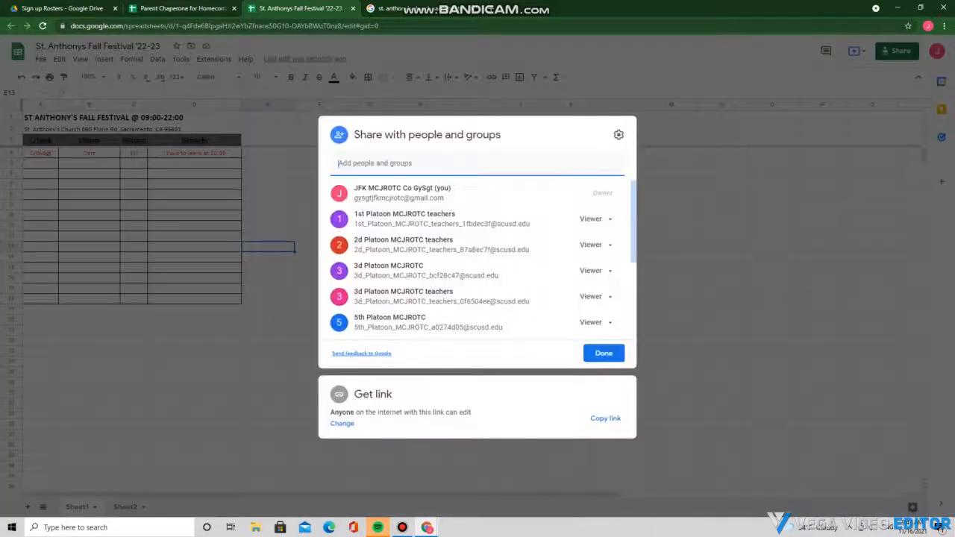
left_click(342, 423)
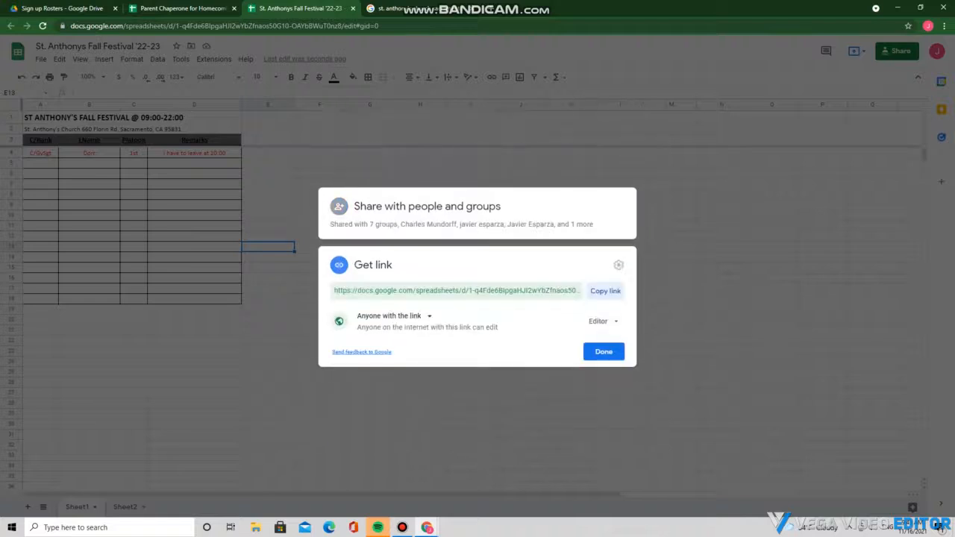
left_click(602, 321)
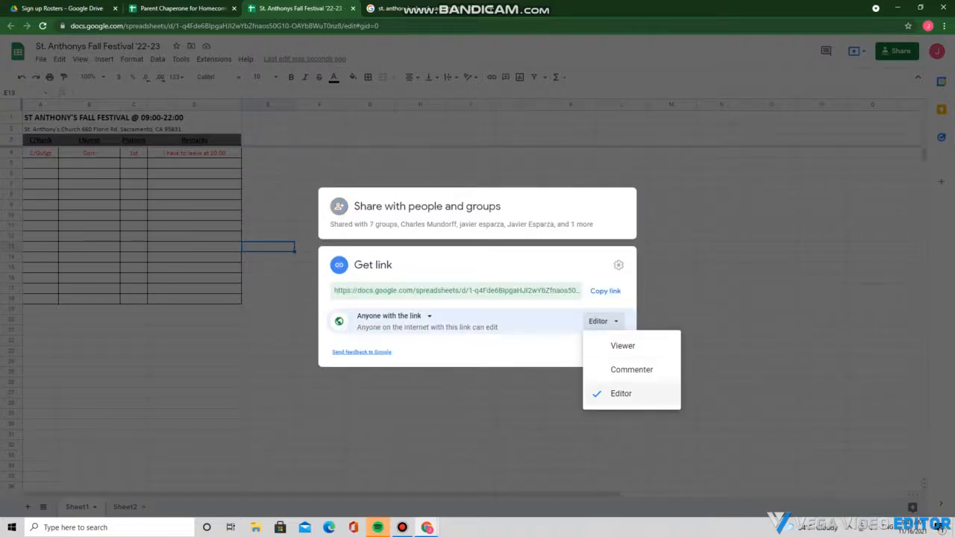
left_click(620, 393)
left_click(603, 352)
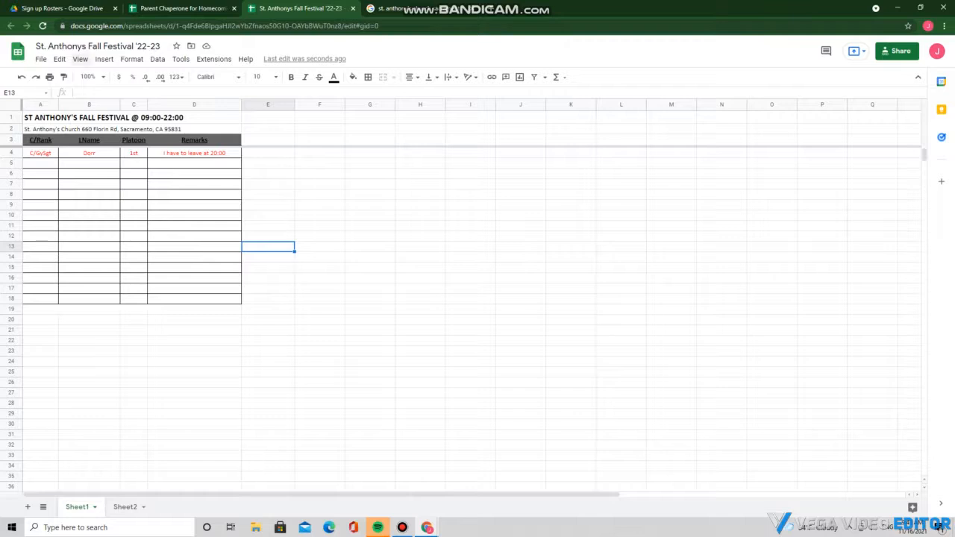
Copy the sheet's share link and close the church search results tab
left_click(41, 59)
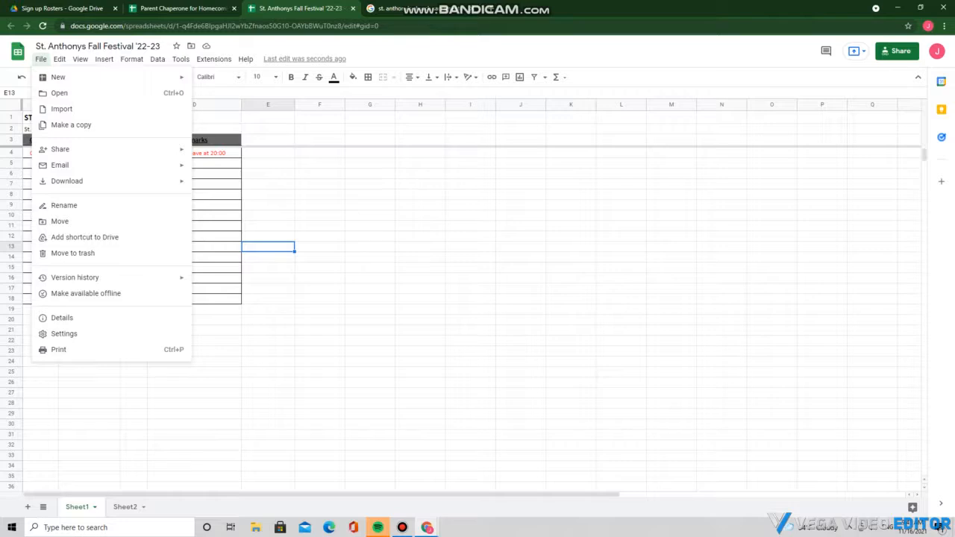
key("Escape")
left_click(896, 51)
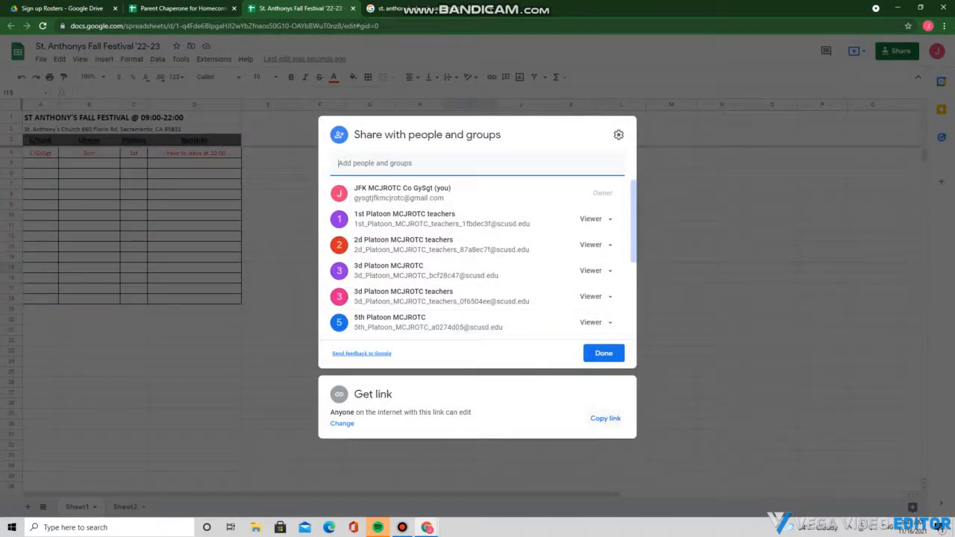
left_click(605, 418)
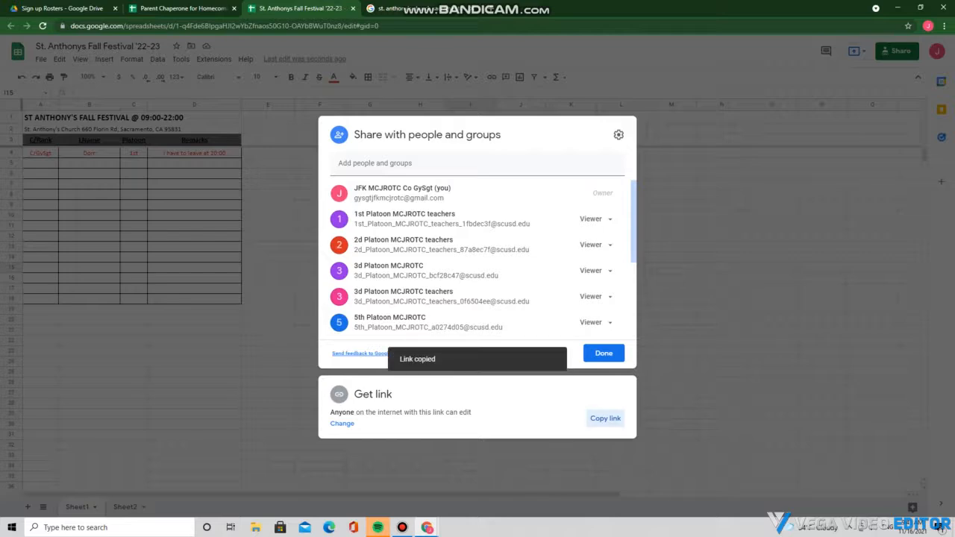
left_click(604, 352)
left_click(403, 9)
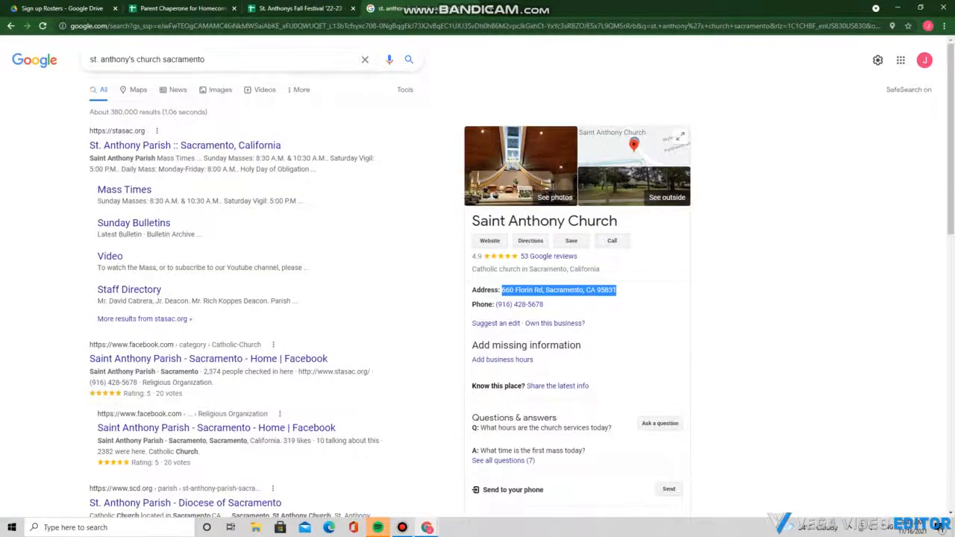
key("ctrl+w")
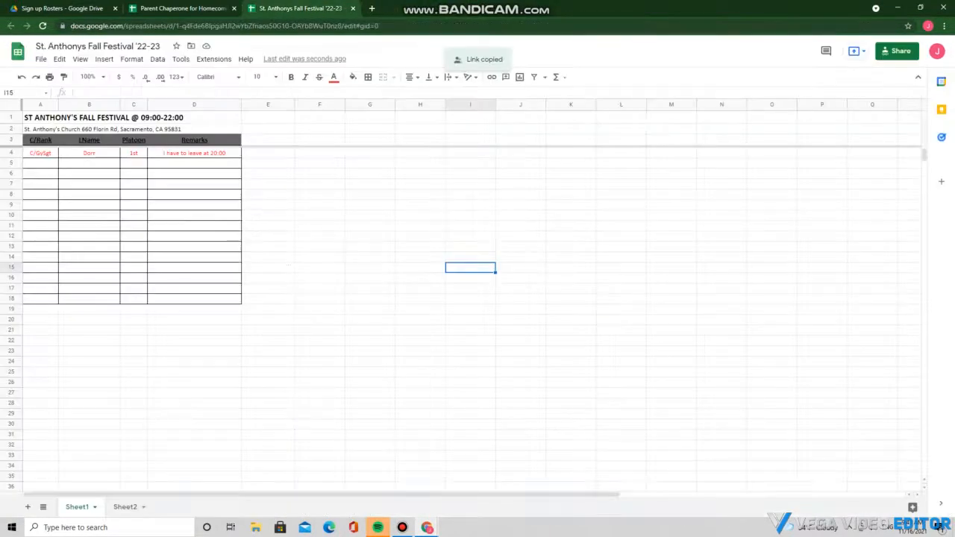
Open Remind in a new tab and start an announcement to the MCJROTC class
key("ctrl+t")
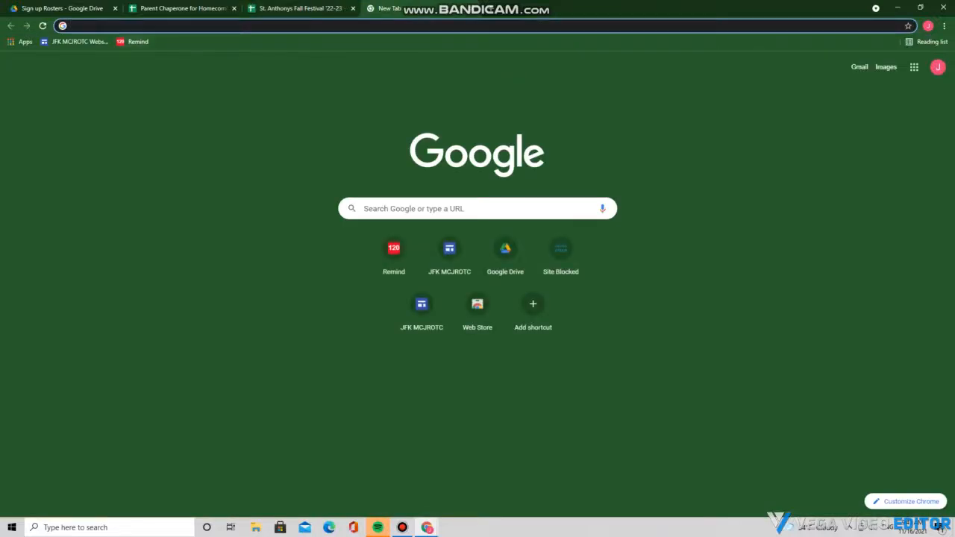
left_click(134, 41)
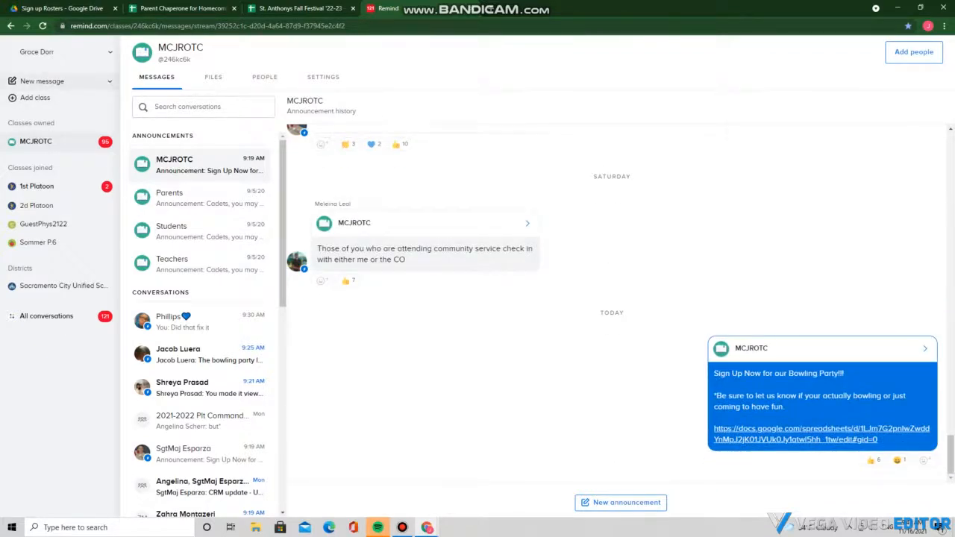
left_click(110, 82)
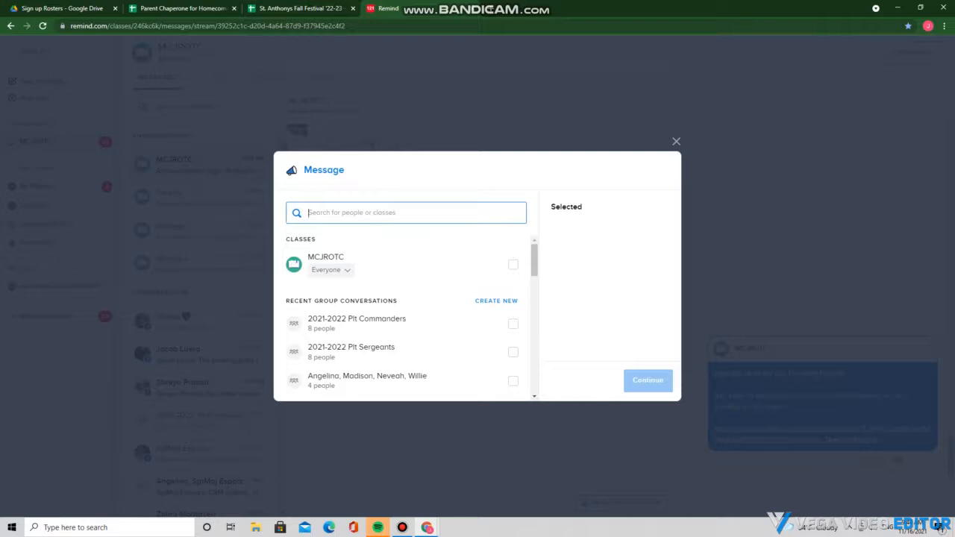
type("Don")
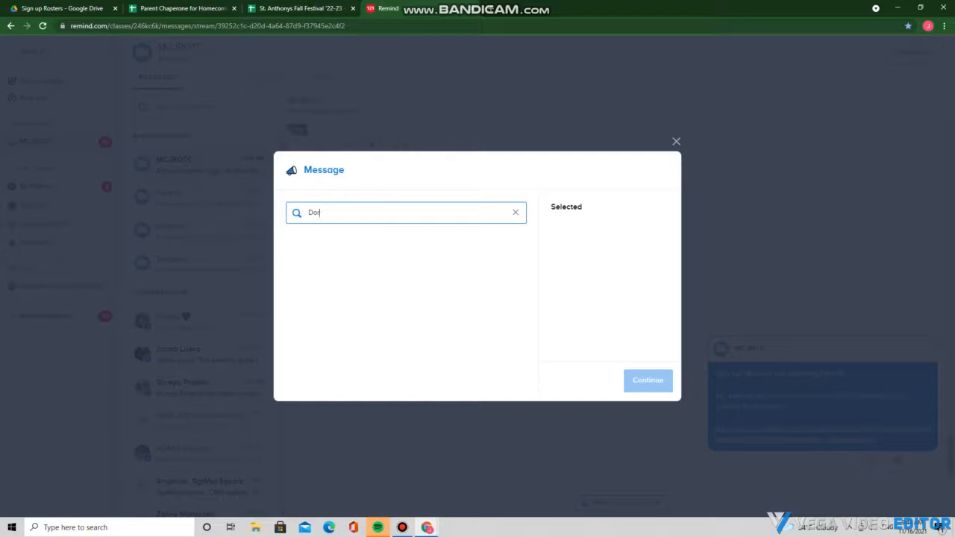
key("BackSpace")
key("BackSpace")
key("BackSpace")
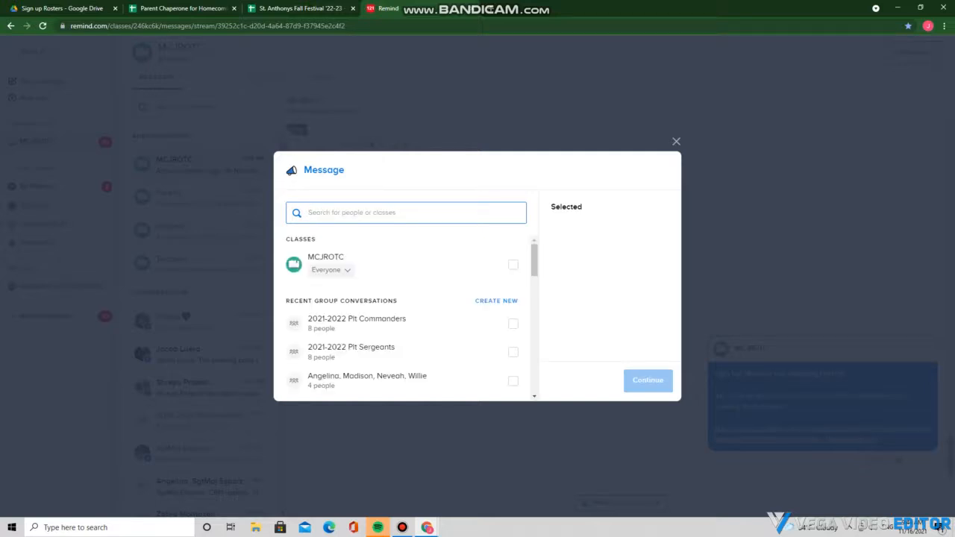
left_click(514, 264)
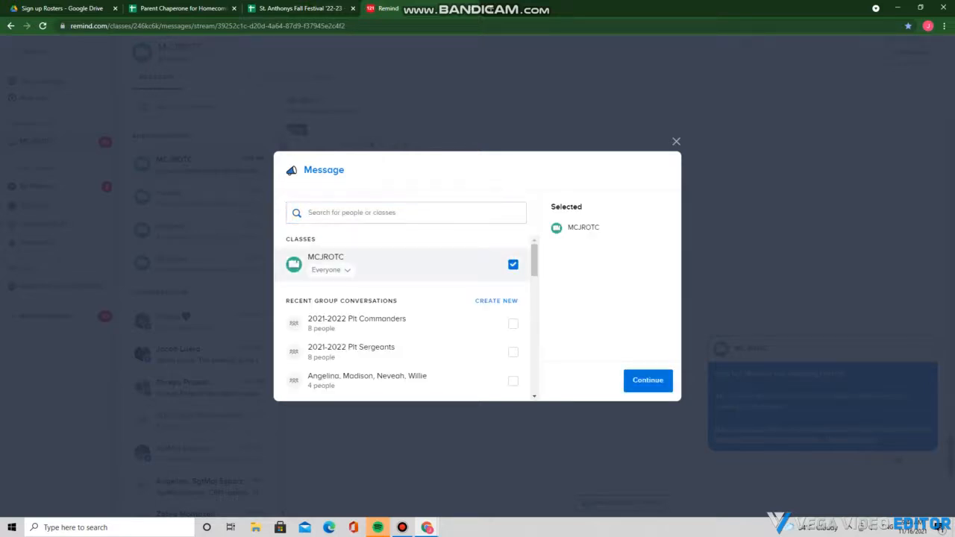
left_click(648, 380)
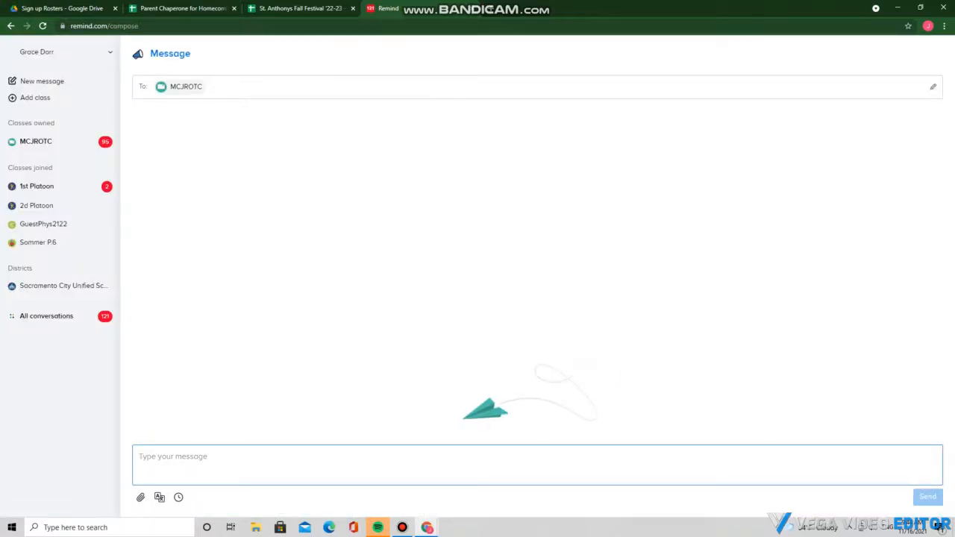
Write 'Please sign up for the new Community Service!' and 'Remember you need Community Service Hours to promote!!'
type("Please")
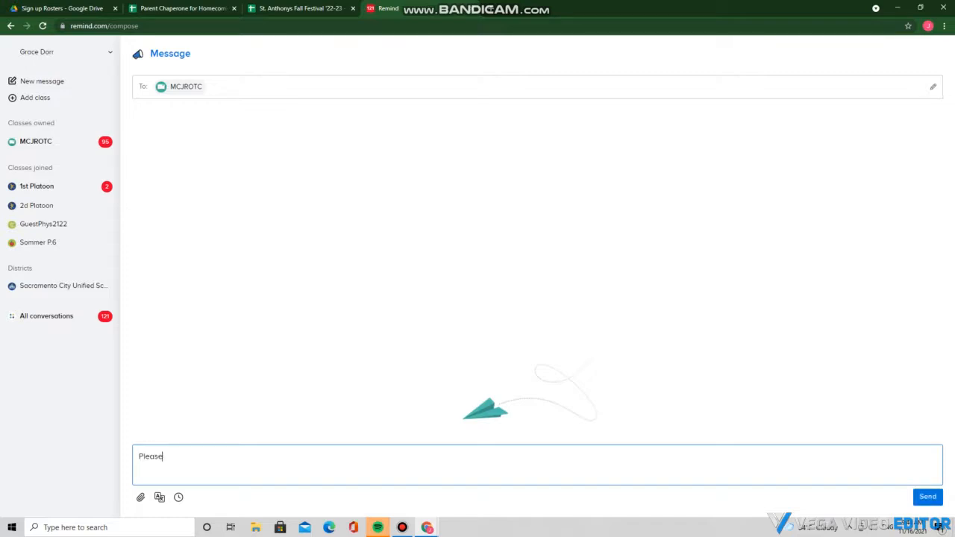
type(" Sign Up Fo")
key("BackSpace")
key("BackSpace")
key("BackSpace")
key("BackSpace")
key("BackSpace")
key("BackSpace")
key("BackSpace")
key("BackSpace")
key("BackSpace")
type("sign up for the new Communi")
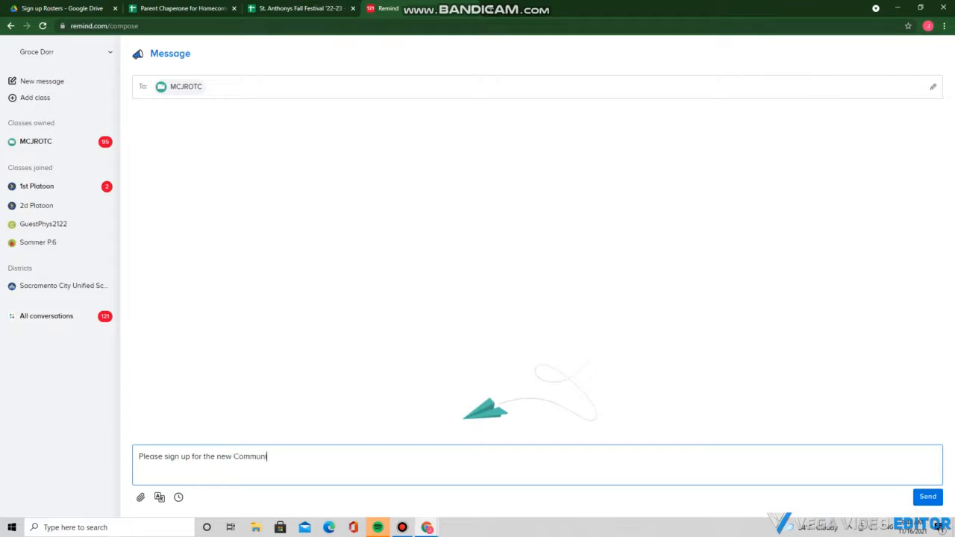
type("ty Service!")
key("Return")
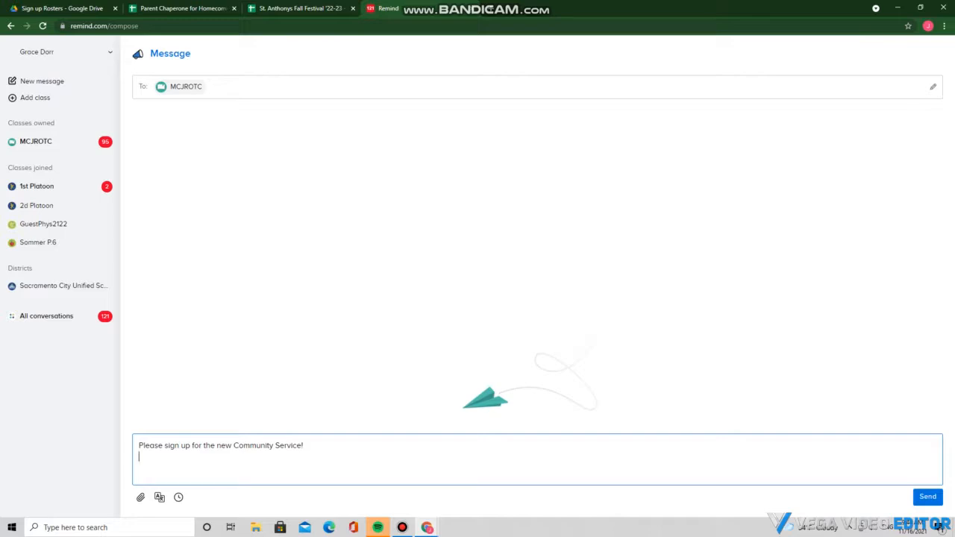
type("Just remind")
key("BackSpace")
key("BackSpace")
key("BackSpace")
key("BackSpace")
key("BackSpace")
key("BackSpace")
key("BackSpace")
key("BackSpace")
key("BackSpace")
key("BackSpace")
key("BackSpace")
type("Remember you need CO")
key("BackSpace")
type("ommunity")
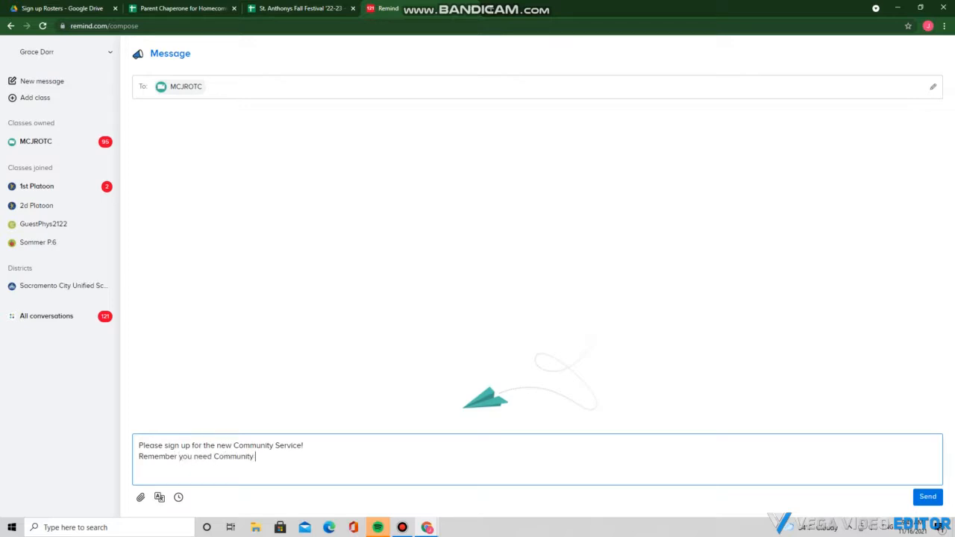
type(" Service Hours to promote!!")
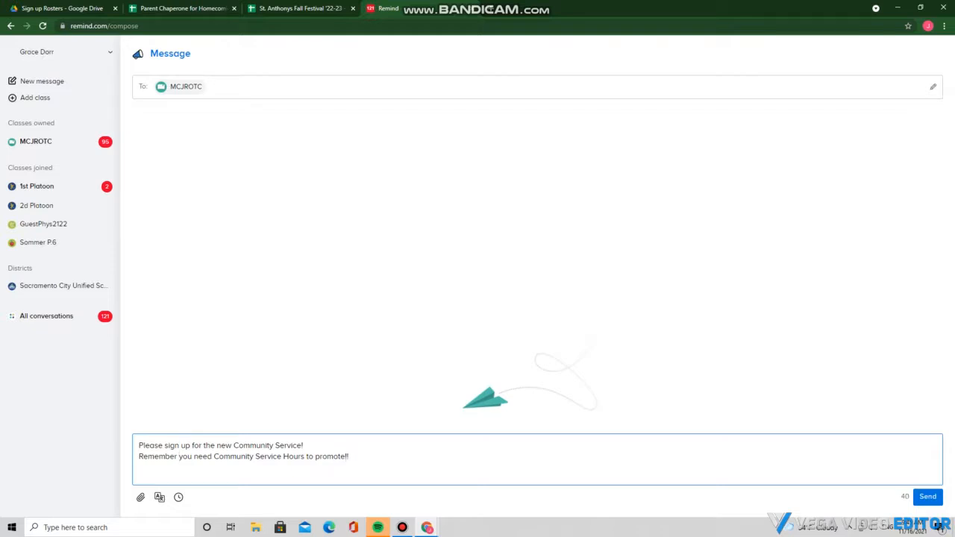
Paste the roster sheet link below the message and open it from the preview
key("Return")
key("Return")
key("ctrl+v")
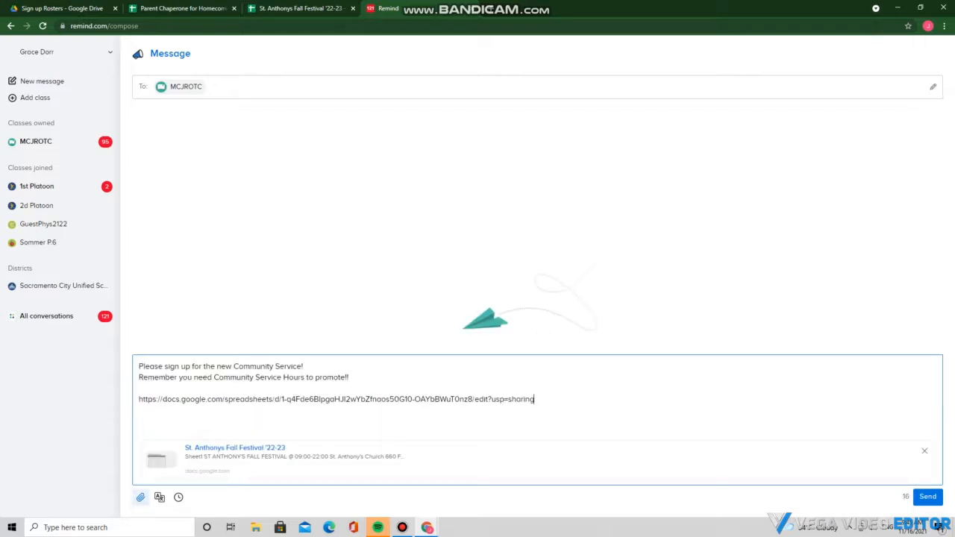
left_click(235, 448)
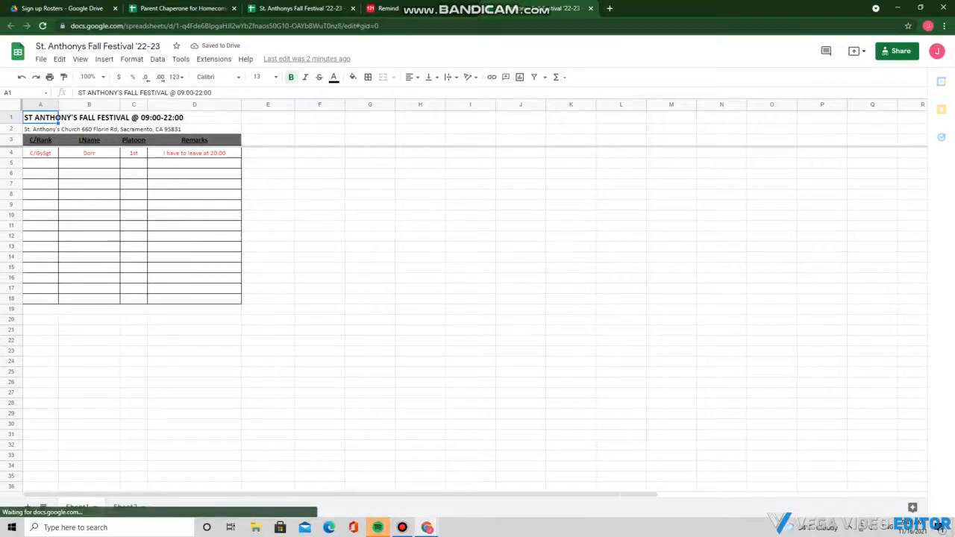
Apply All borders to the range A4:D30 of the roster table
left_click_drag(40, 153, 196, 424)
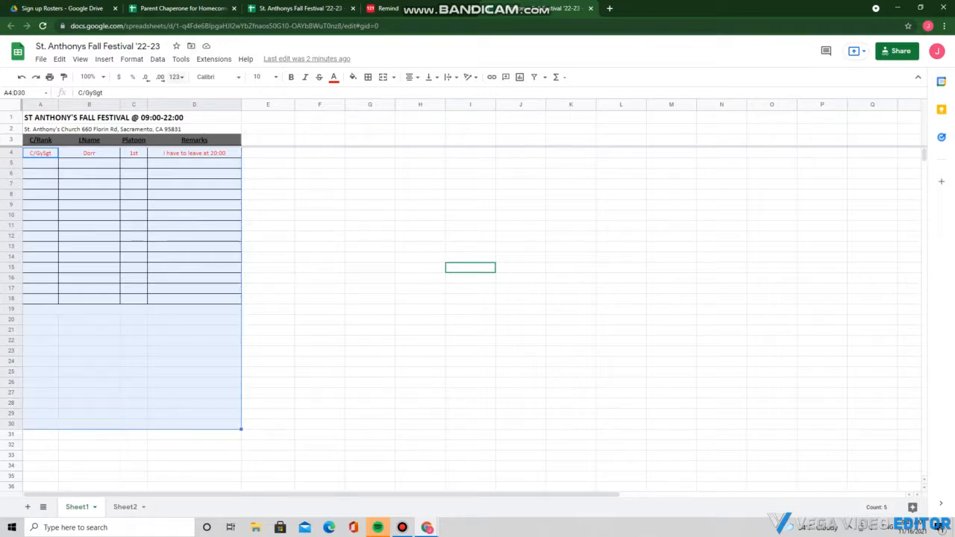
left_click(368, 77)
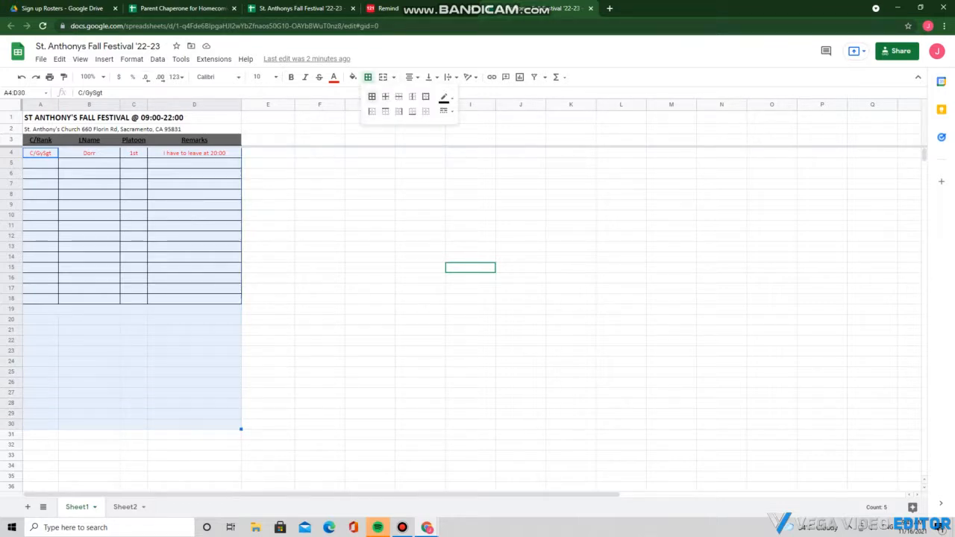
left_click(371, 96)
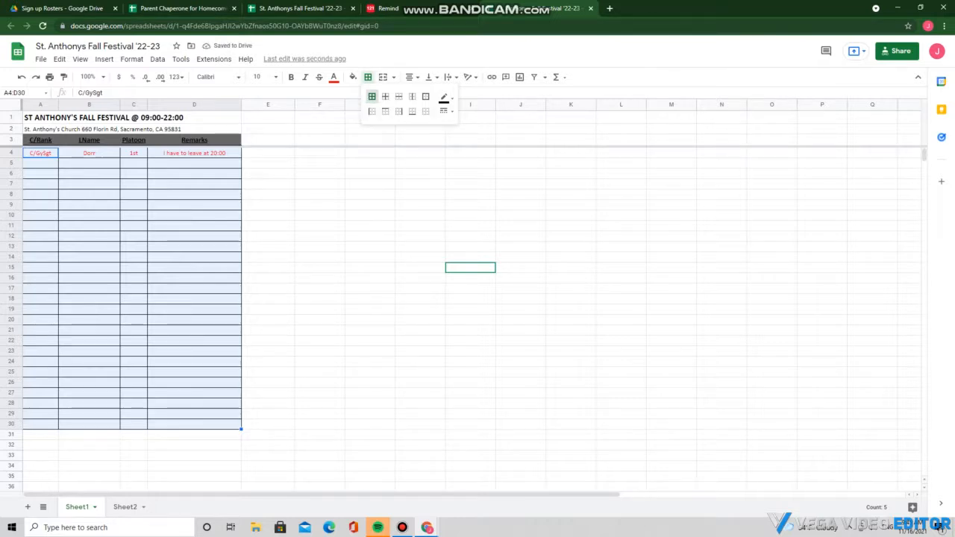
left_click(368, 76)
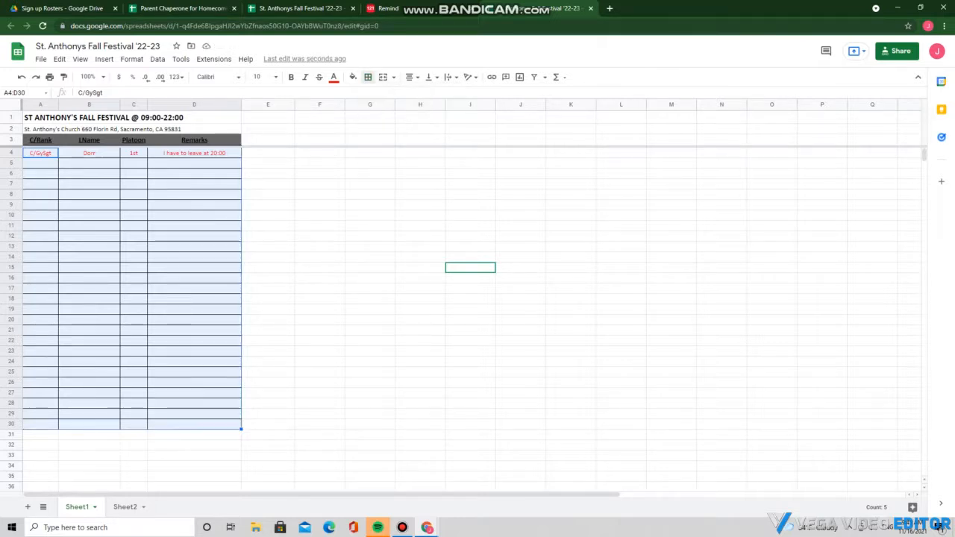
left_click(194, 279)
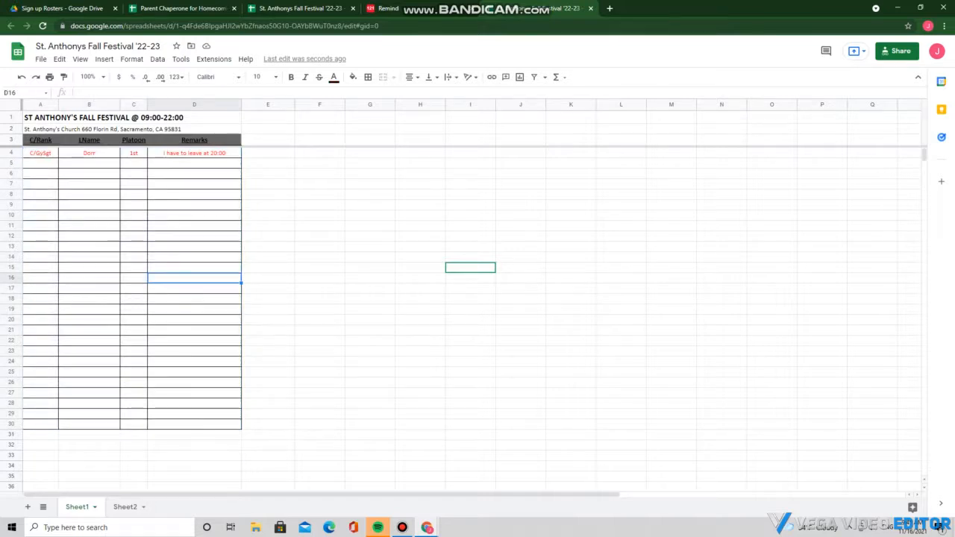
right_click(418, 8)
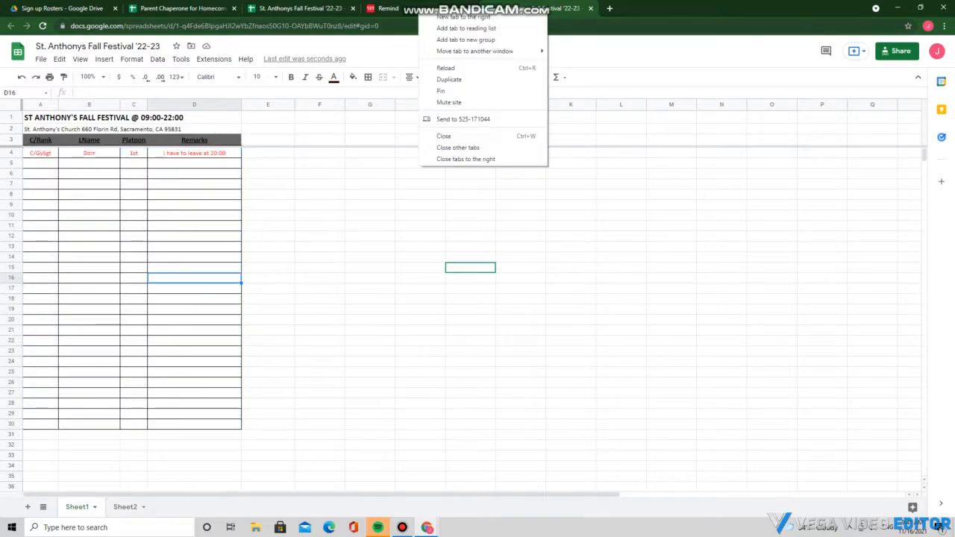
Switch back to the Remind draft showing the St. Anthonys Fall Festival '22-23 link preview
left_click(419, 9)
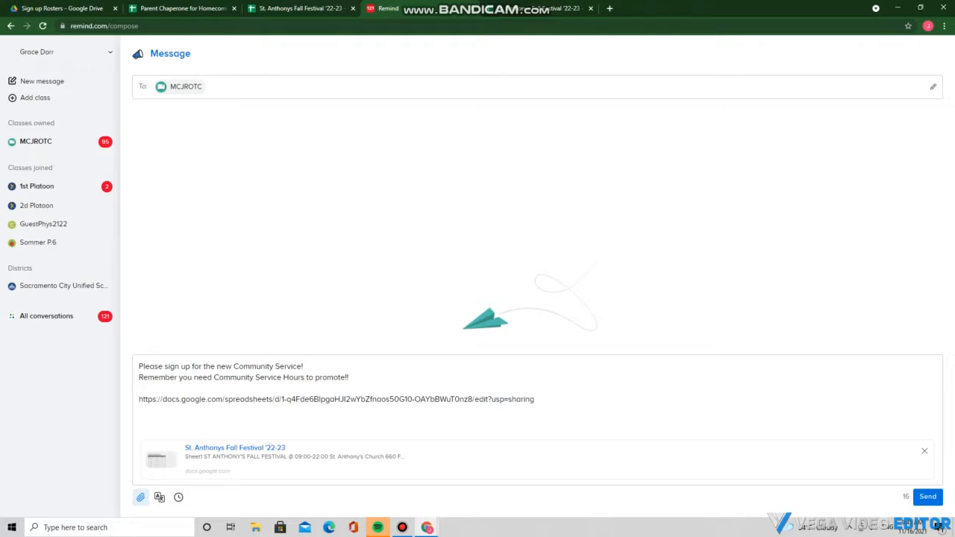